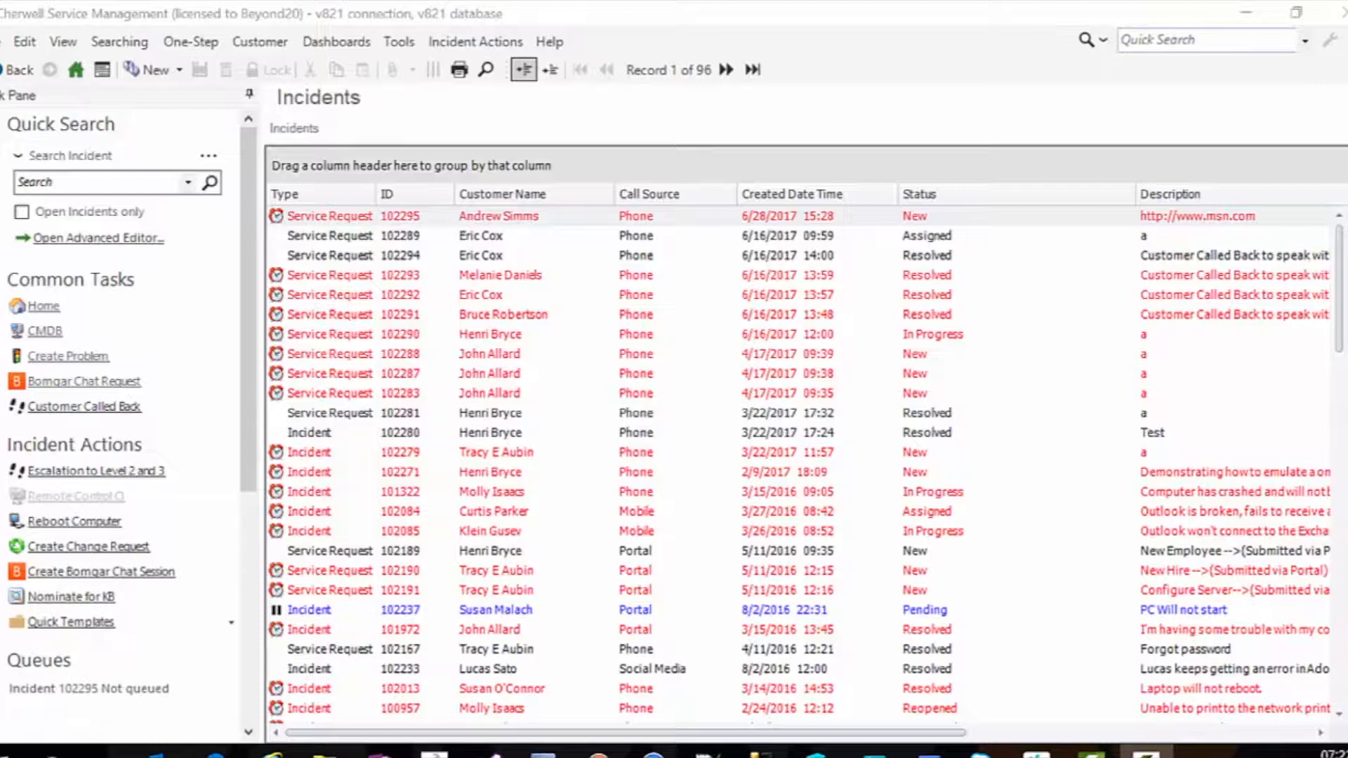
- Open service request 102295 and enlarge its Customer CIs tab to view the requestor's configuration items
{"action": "left_click", "coordinate": [500, 217]}
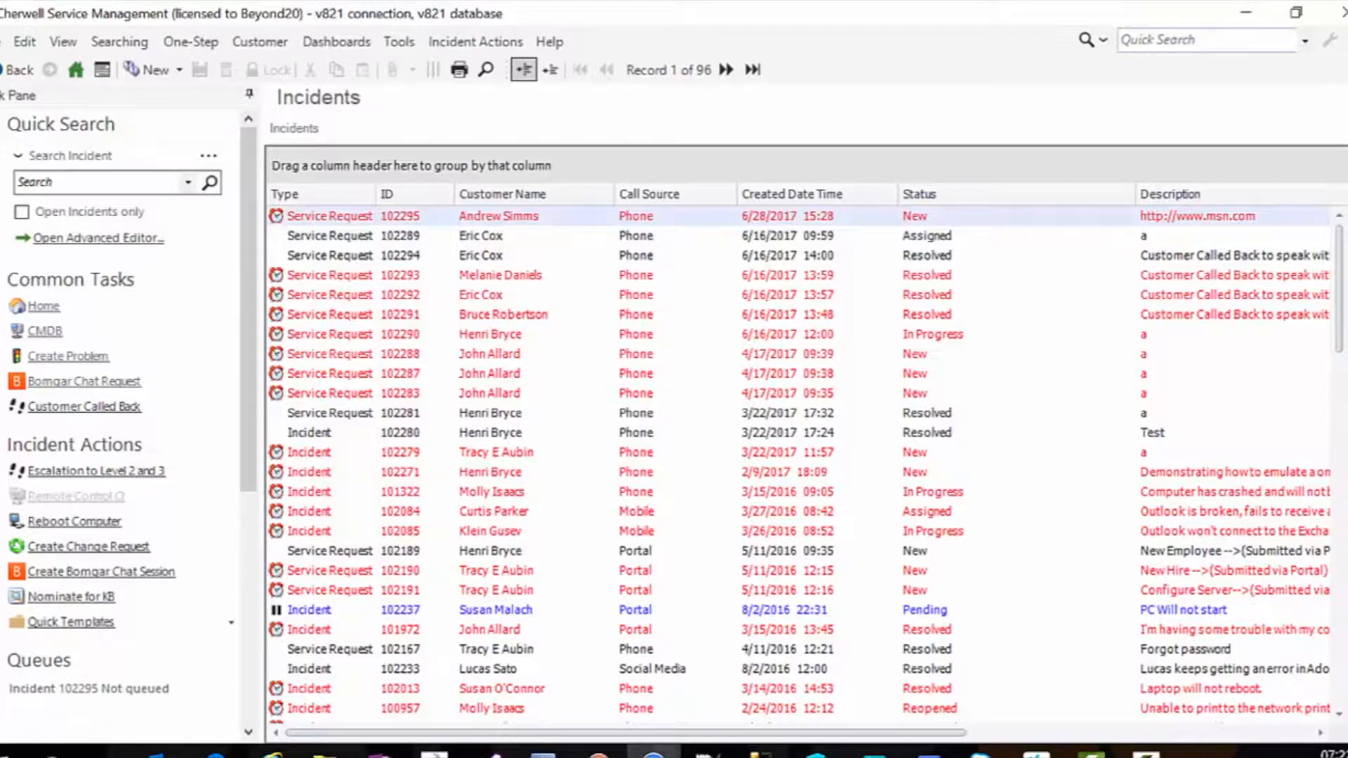
{"action": "double_click", "coordinate": [500, 217]}
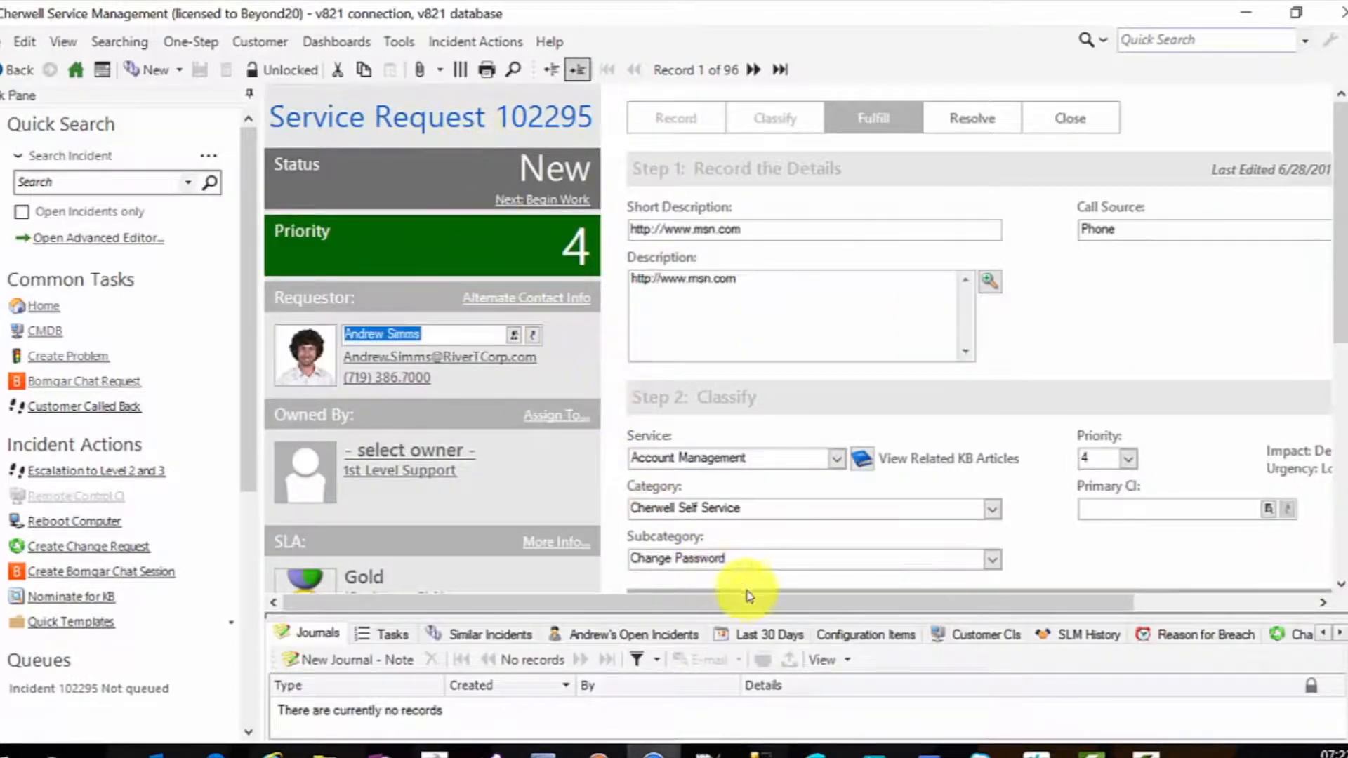
{"action": "left_click", "coordinate": [970, 644]}
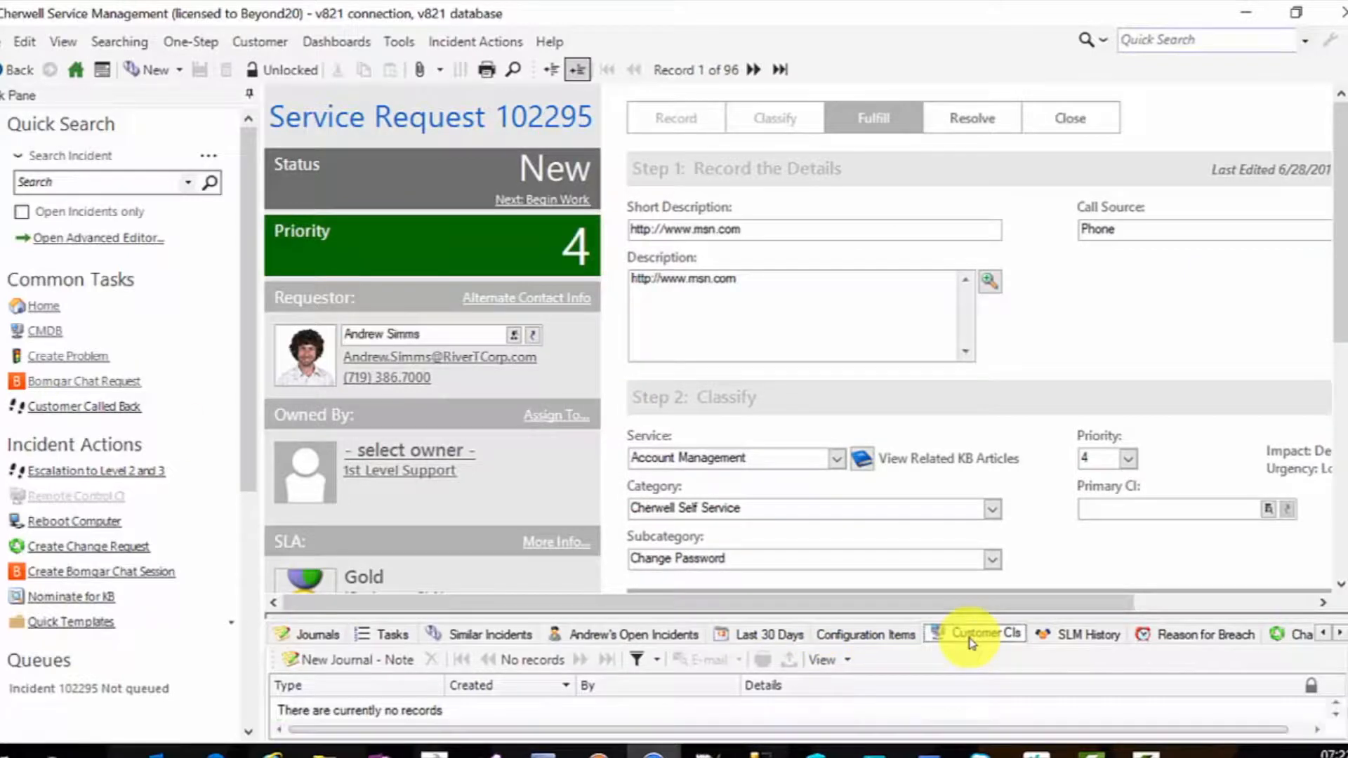
{"action": "left_click_drag", "start_coordinate": [875, 616], "coordinate": [893, 464]}
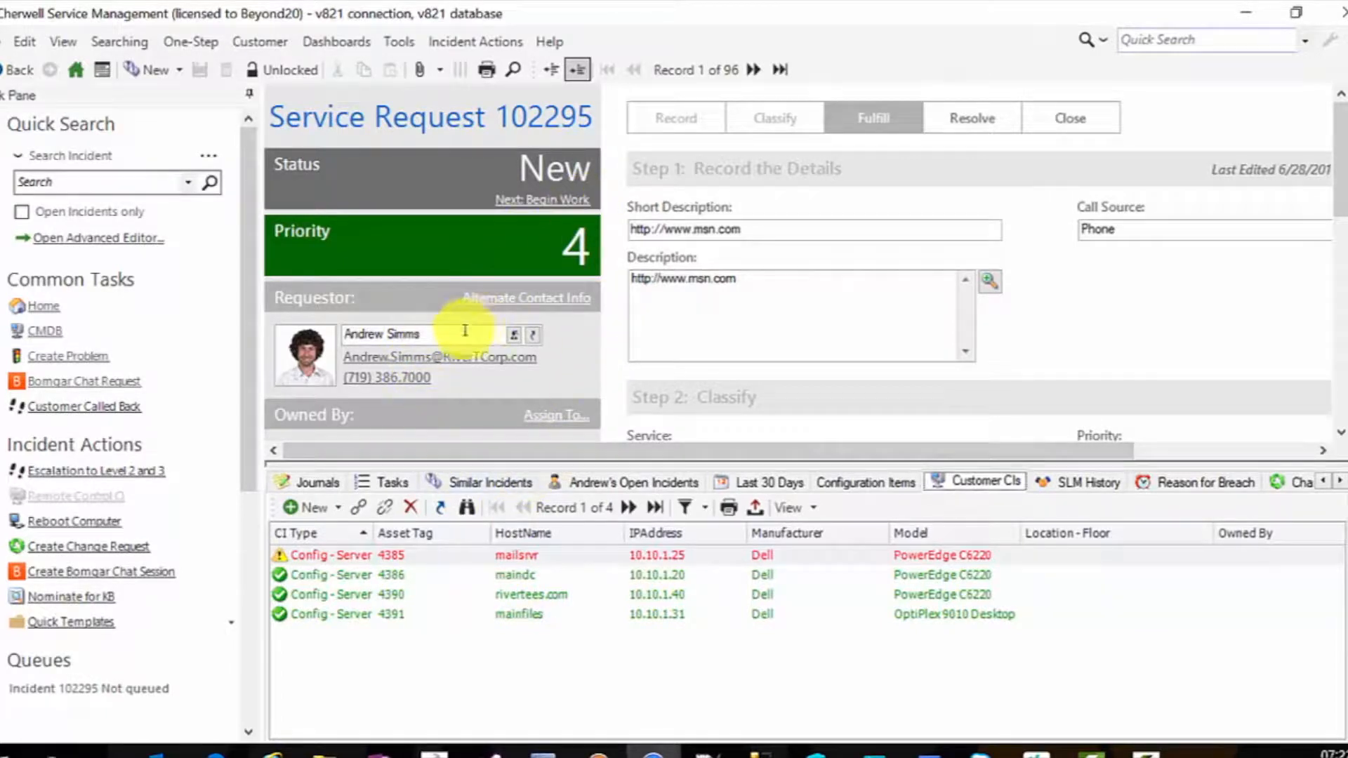
- Replace the requestor with the first contact in the PQRS group of the contact picker
{"action": "left_click", "coordinate": [503, 332]}
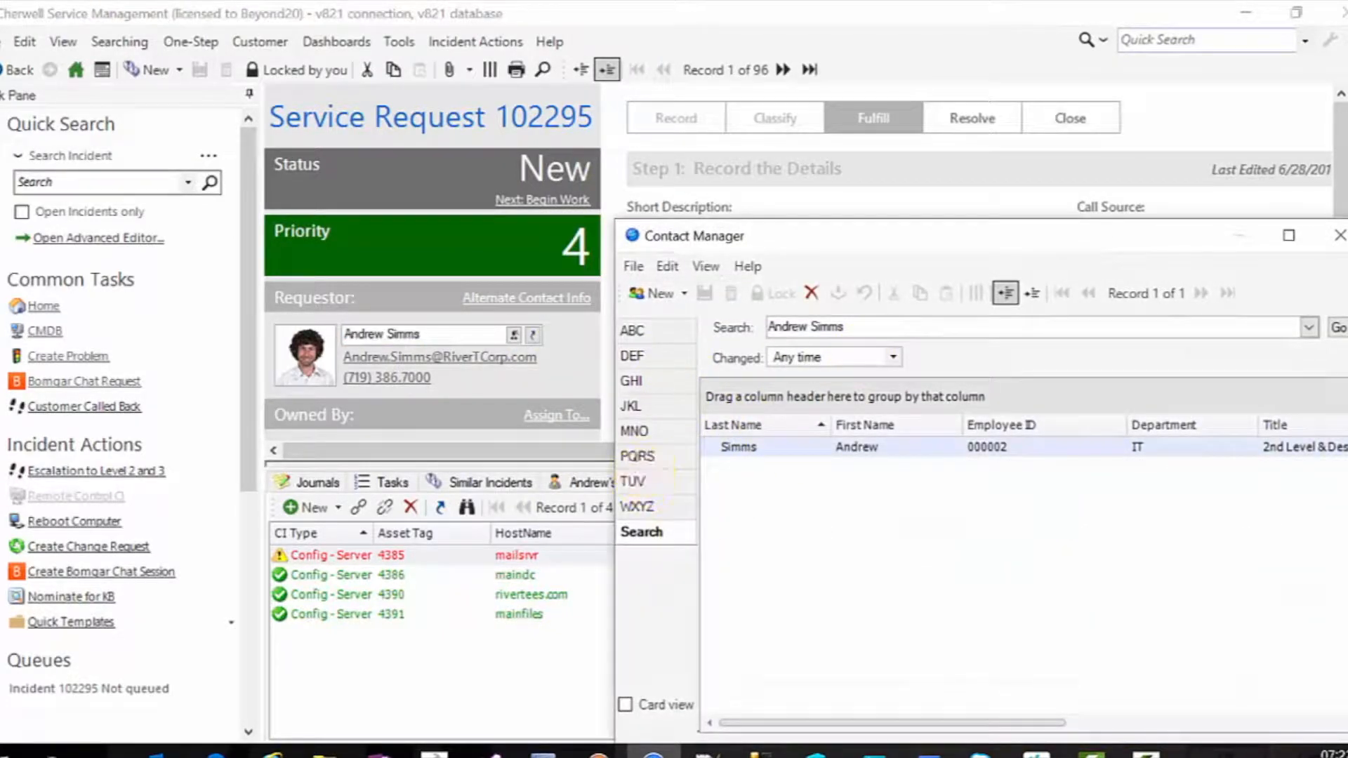
{"action": "left_click", "coordinate": [638, 456]}
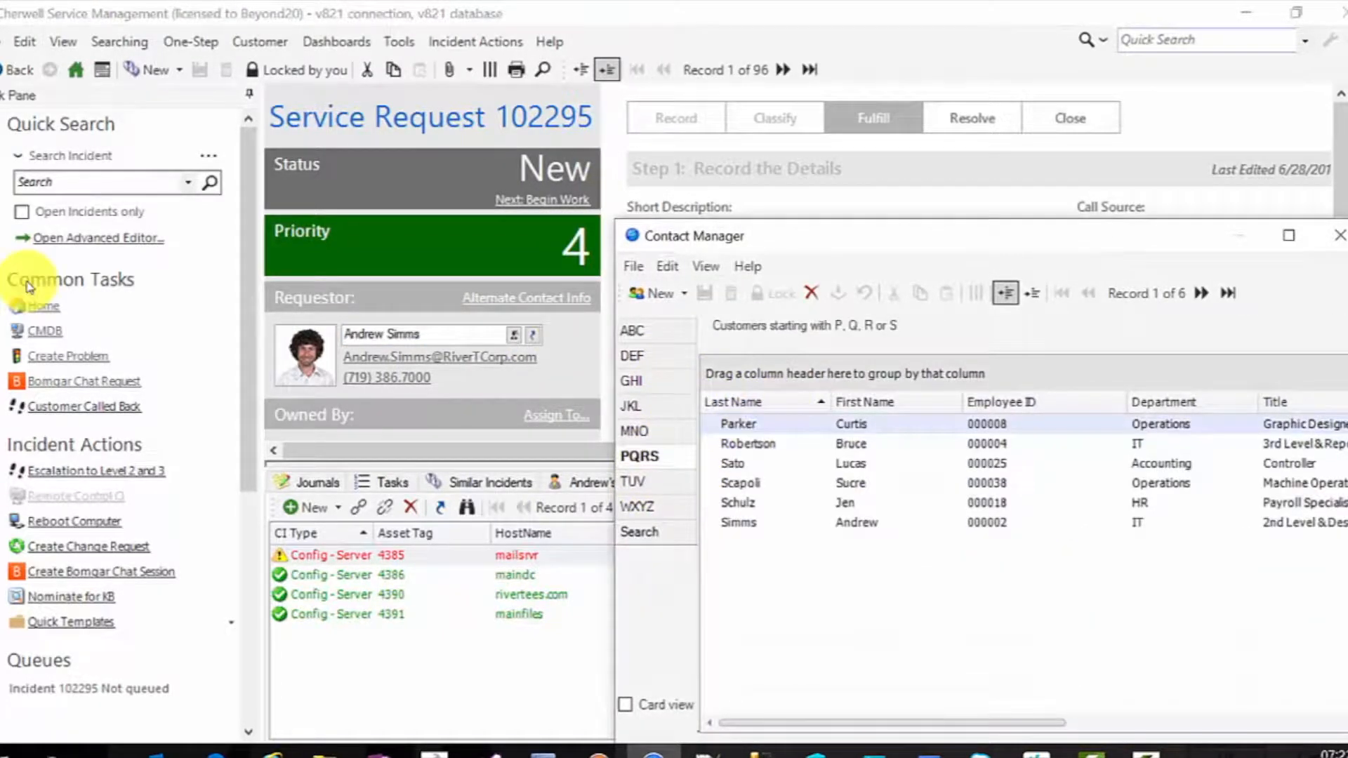
{"action": "key", "text": "Return"}
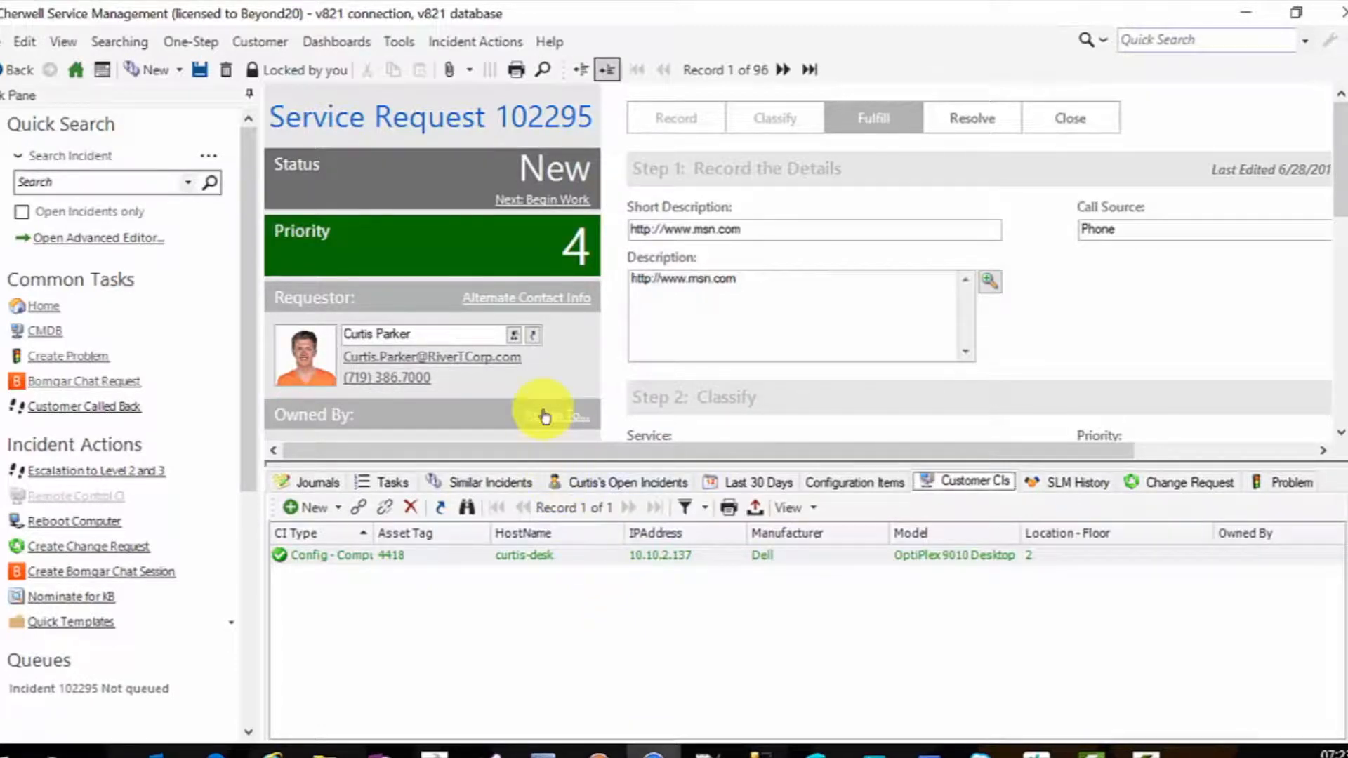
- Switch the requestor to a contact from the JKL group and reopen the Customer CIs tab
{"action": "left_click", "coordinate": [514, 335]}
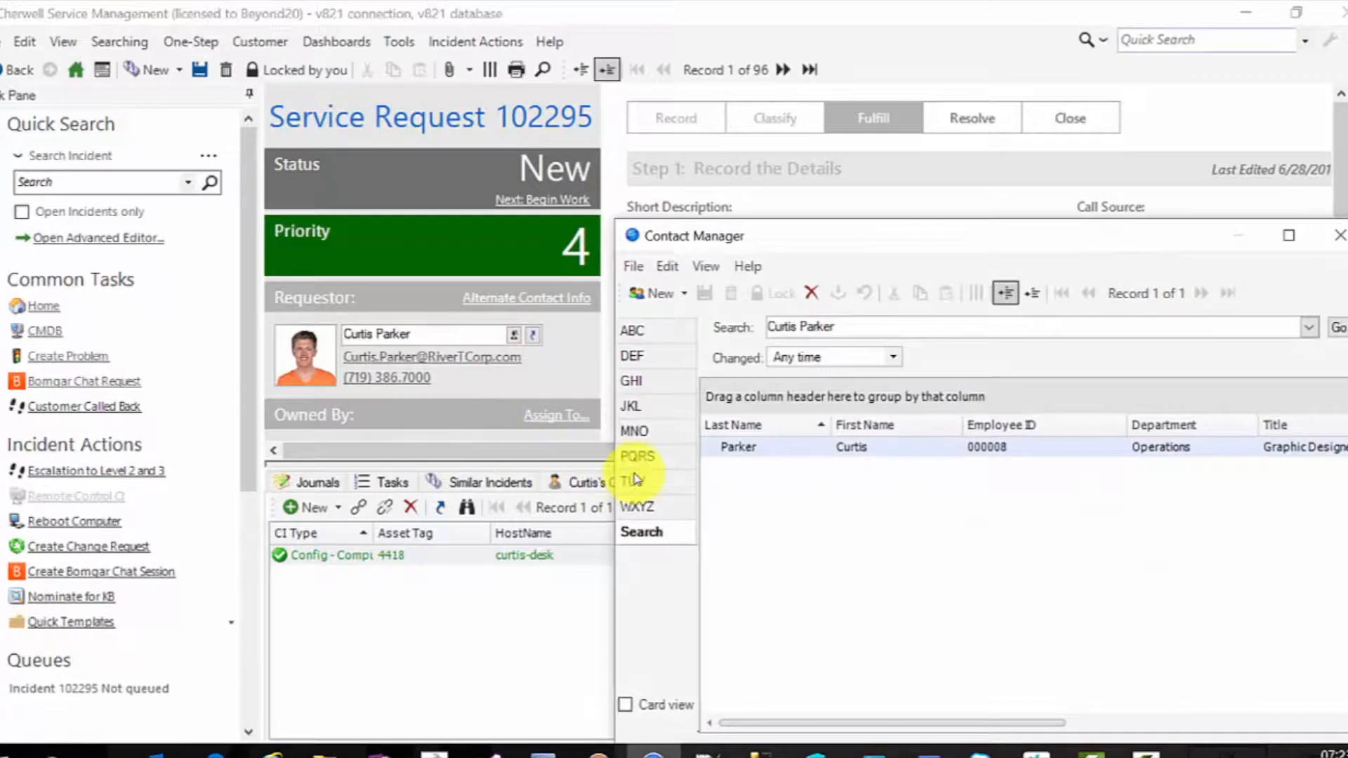
{"action": "left_click", "coordinate": [636, 407]}
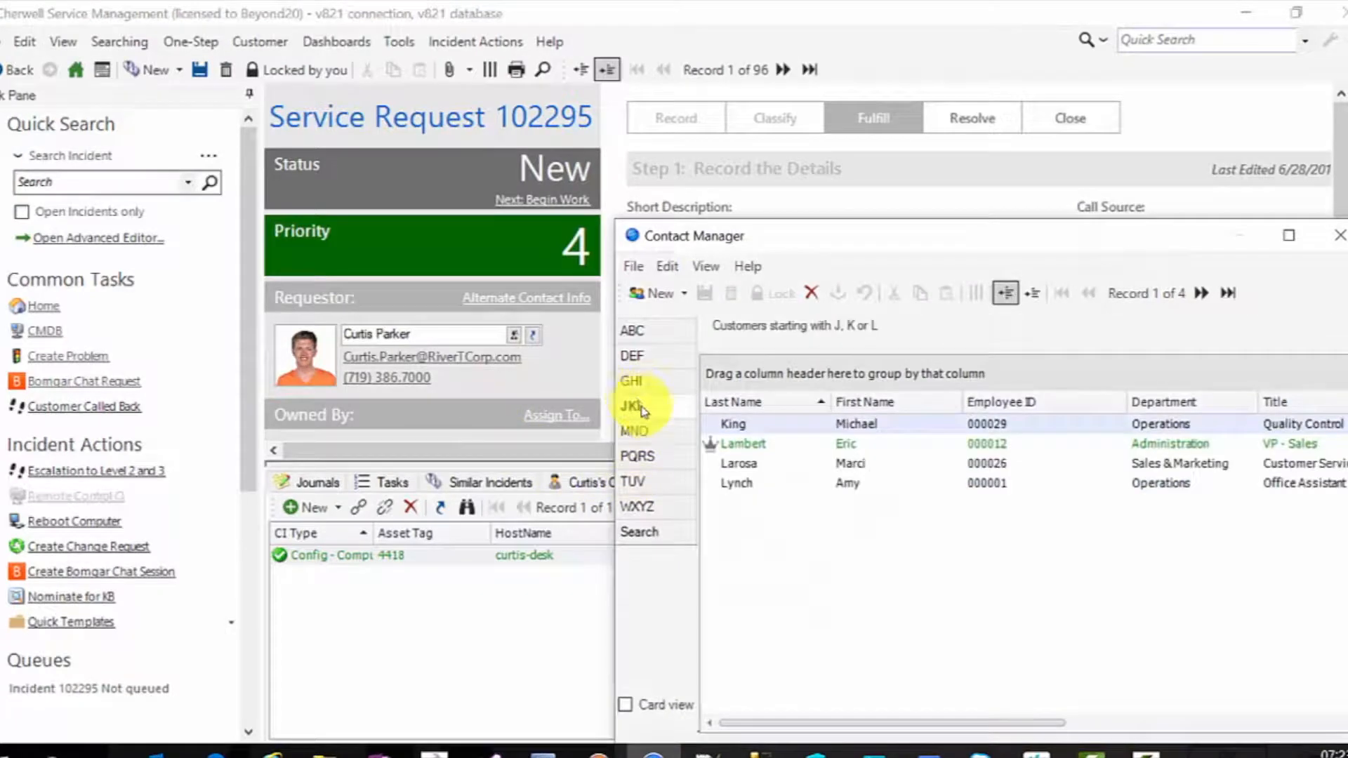
{"action": "double_click", "coordinate": [758, 463]}
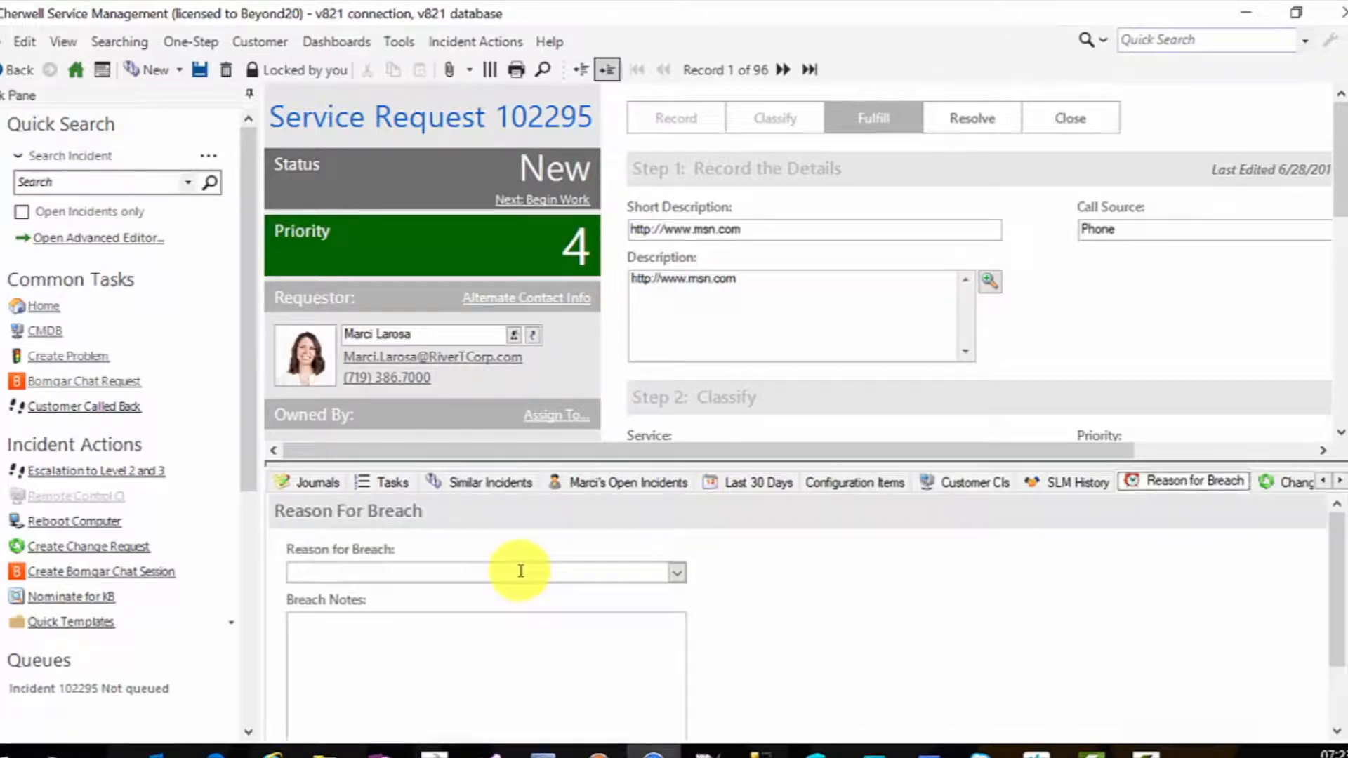
{"action": "left_click", "coordinate": [957, 482]}
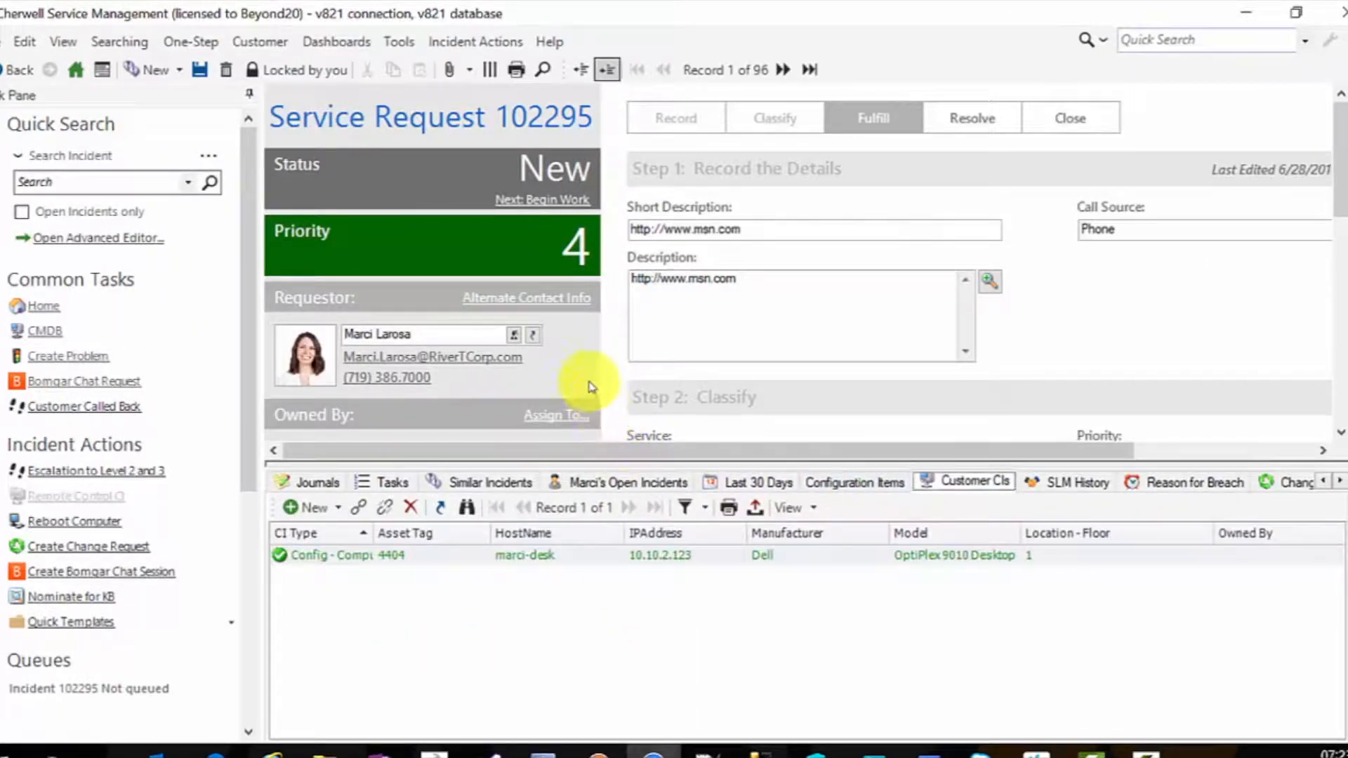
- Restore the original requestor by picking the last contact in the PQRS group
{"action": "left_click", "coordinate": [514, 336]}
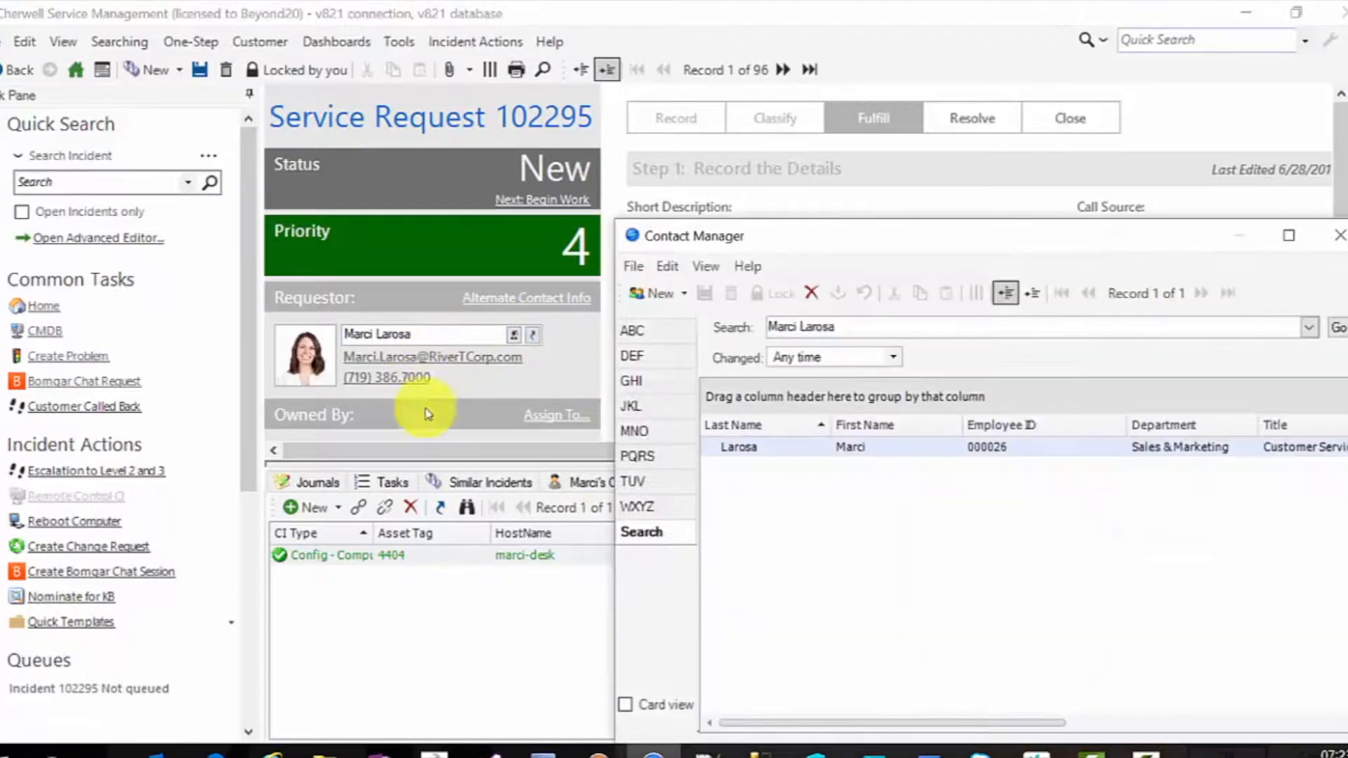
{"action": "left_click", "coordinate": [637, 455]}
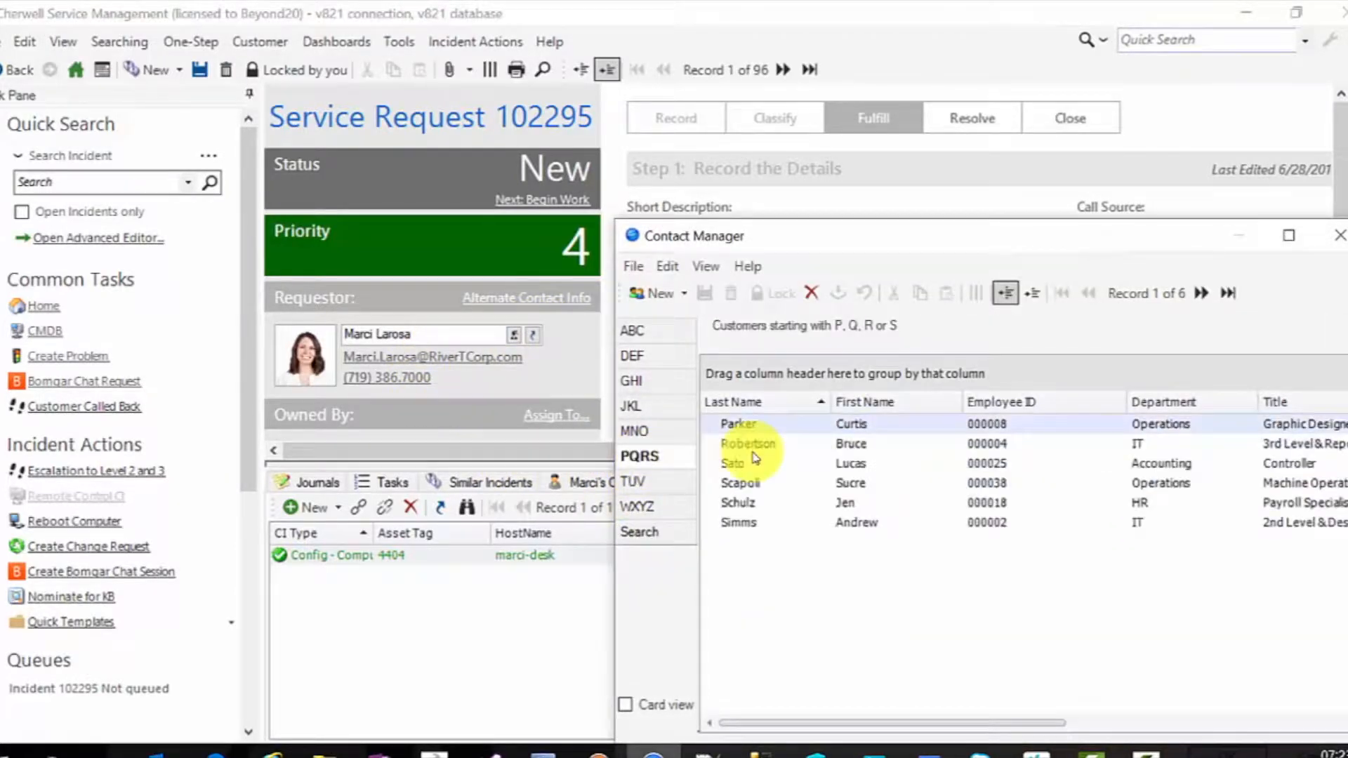
{"action": "left_click", "coordinate": [737, 522]}
{"action": "key", "text": "Return"}
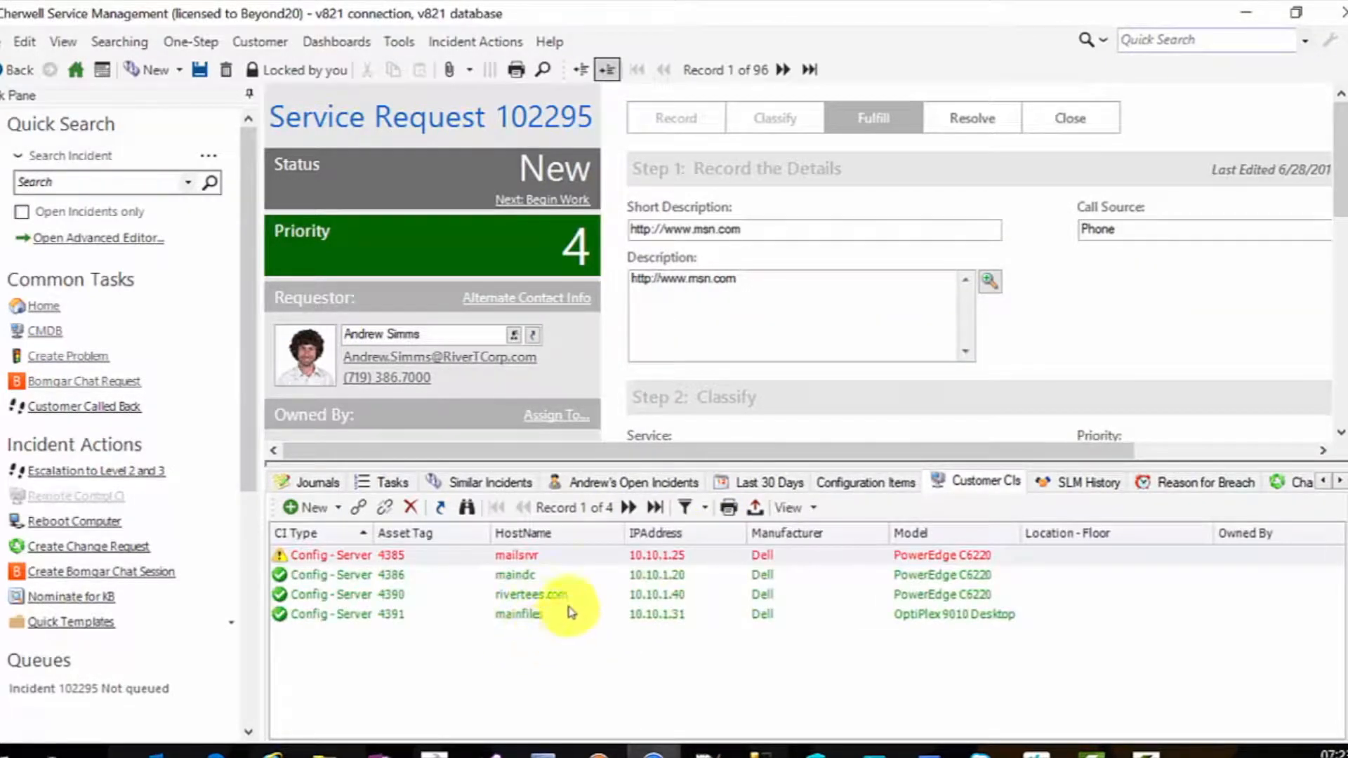
- Open the CMDB and answer the prompt about saving the incident's changes
{"action": "left_click", "coordinate": [399, 42]}
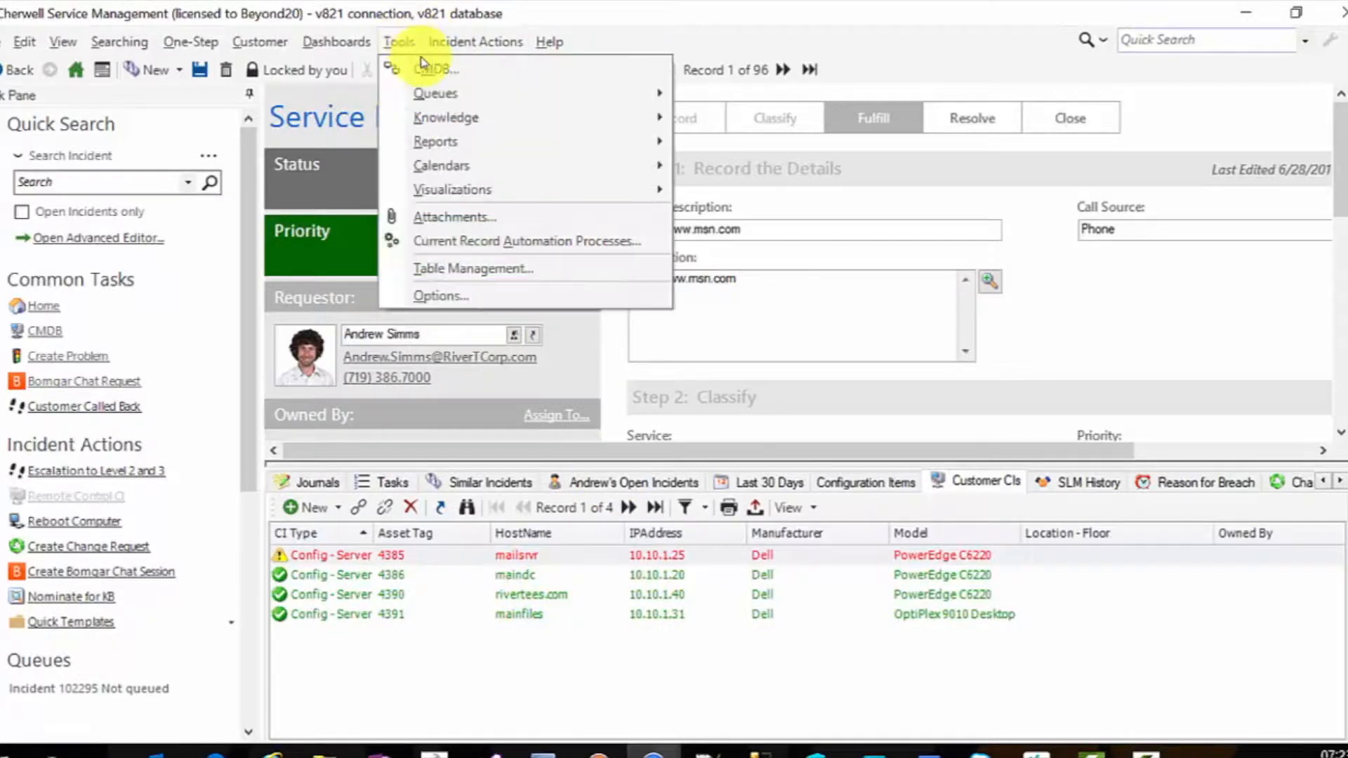
{"action": "left_click", "coordinate": [421, 69]}
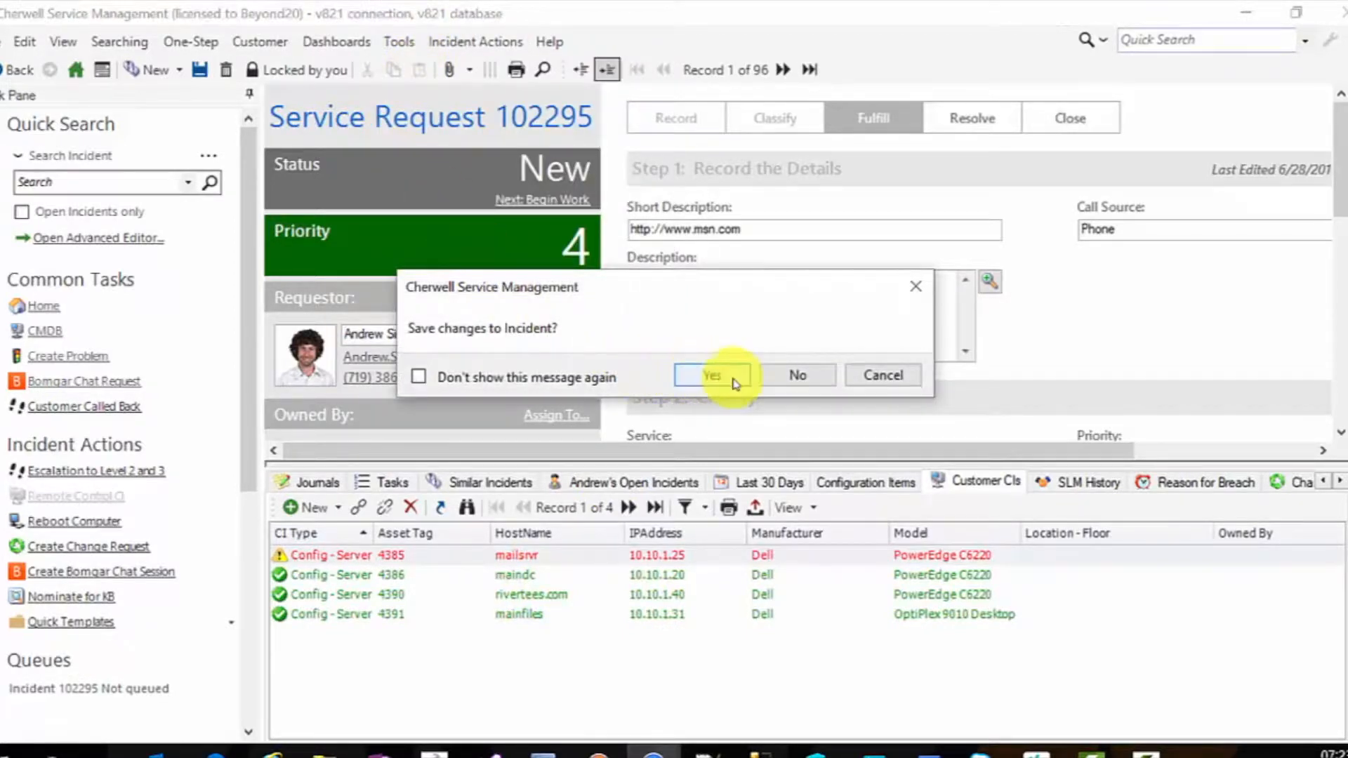
{"action": "left_click", "coordinate": [773, 373]}
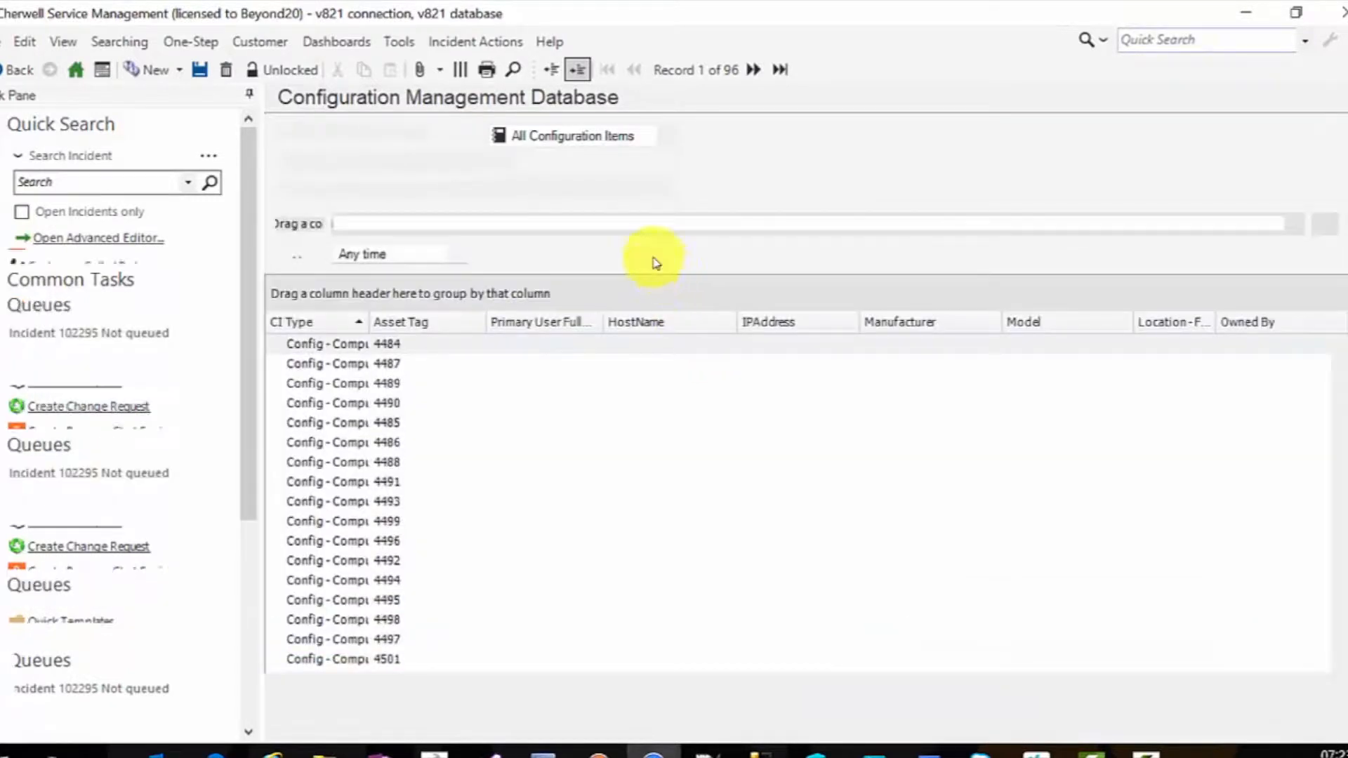
- Filter the CMDB to config items for a customer chosen from the PQRS group in the contact picker
{"action": "left_click", "coordinate": [339, 187]}
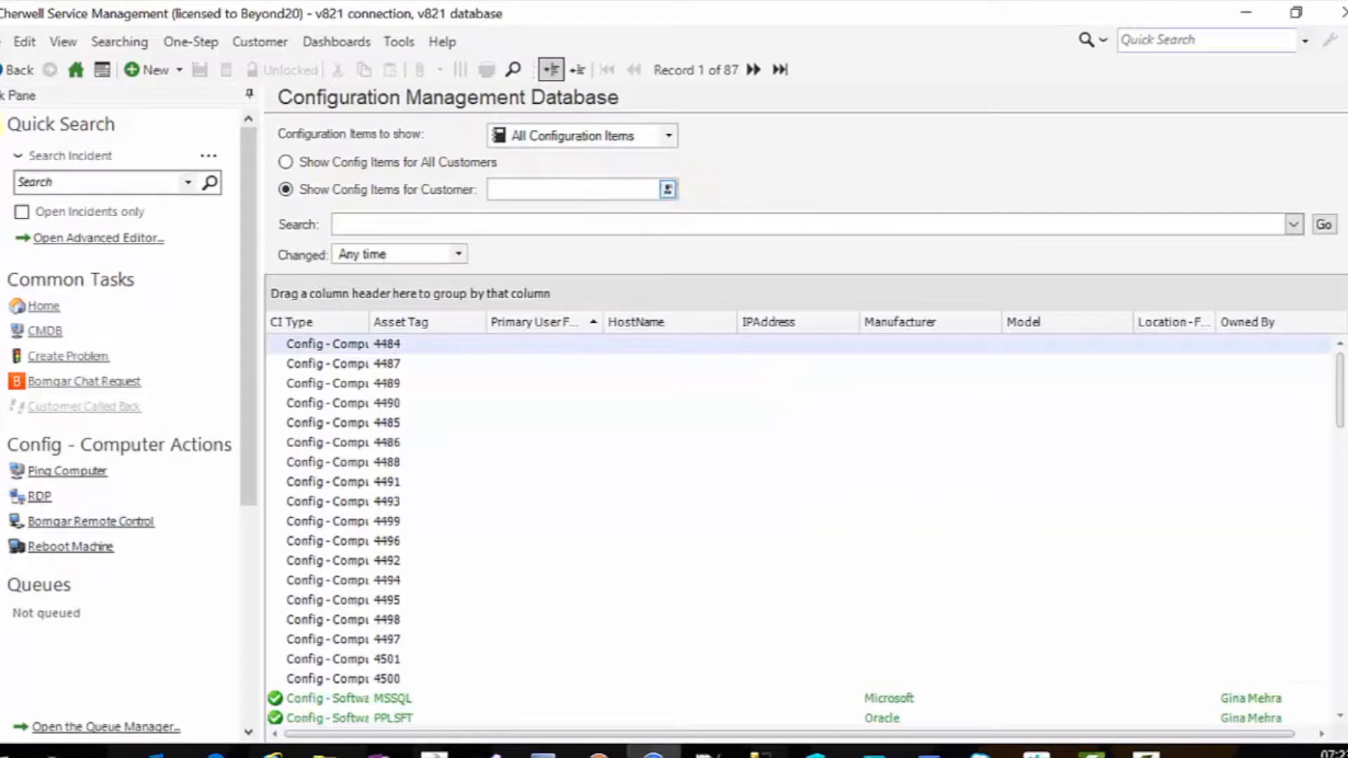
{"action": "left_click", "coordinate": [668, 189]}
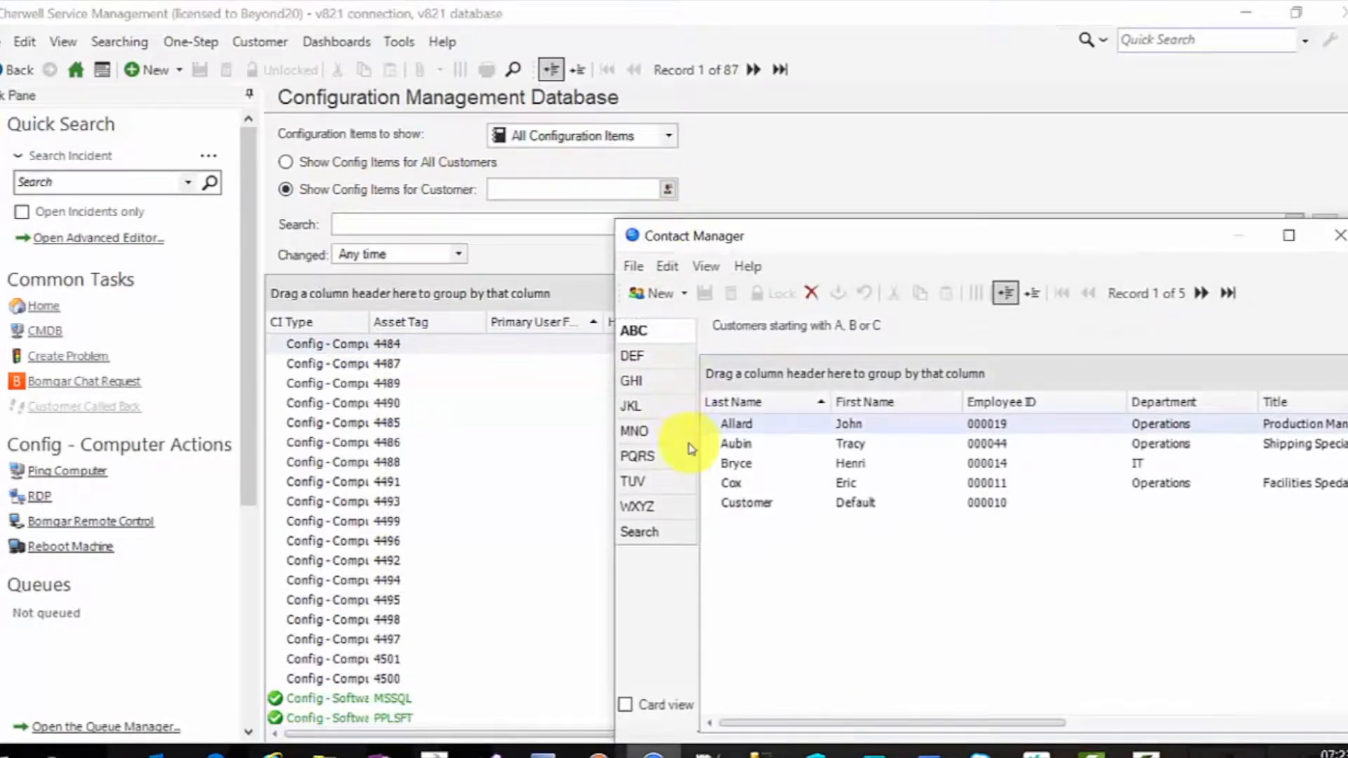
{"action": "left_click", "coordinate": [639, 456]}
{"action": "double_click", "coordinate": [739, 523]}
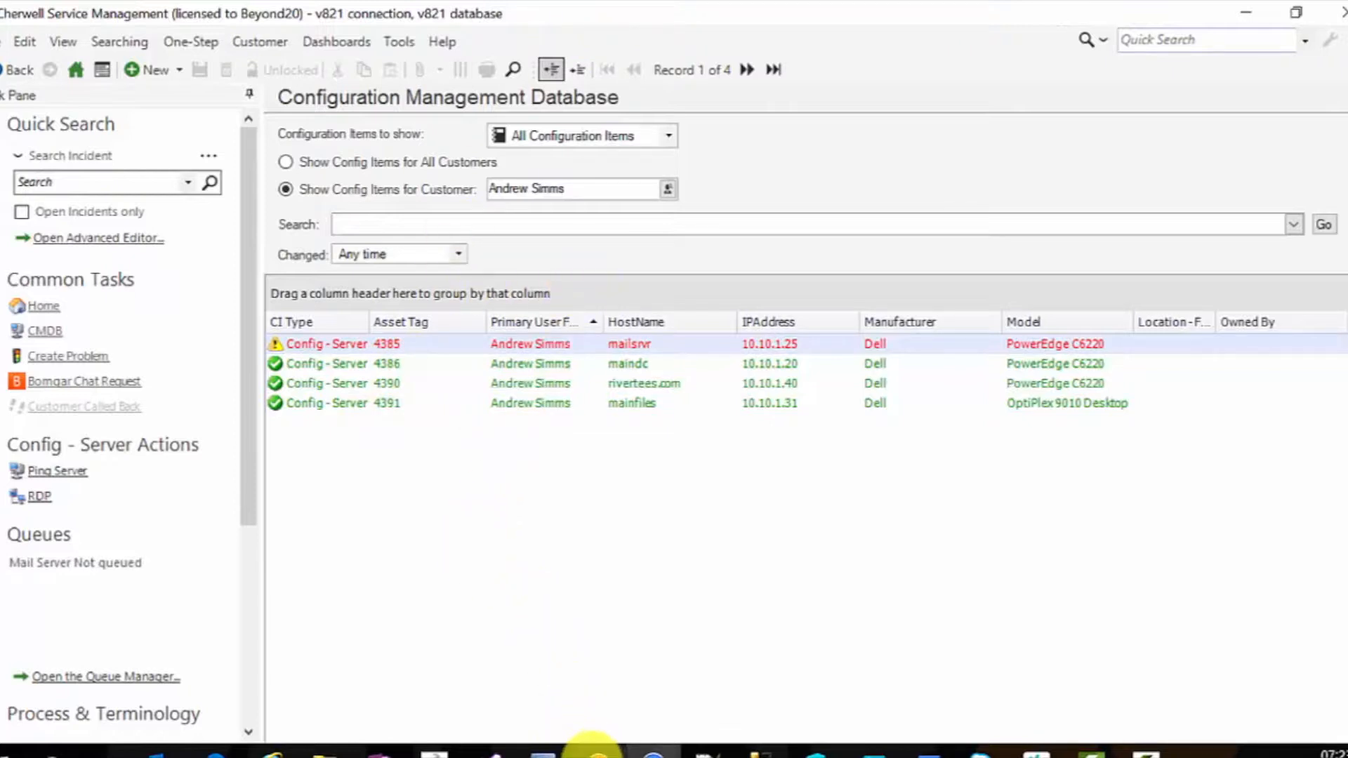
- Switch to the Cherwell Service Management Administrator application
{"action": "mouse_move", "coordinate": [597, 754]}
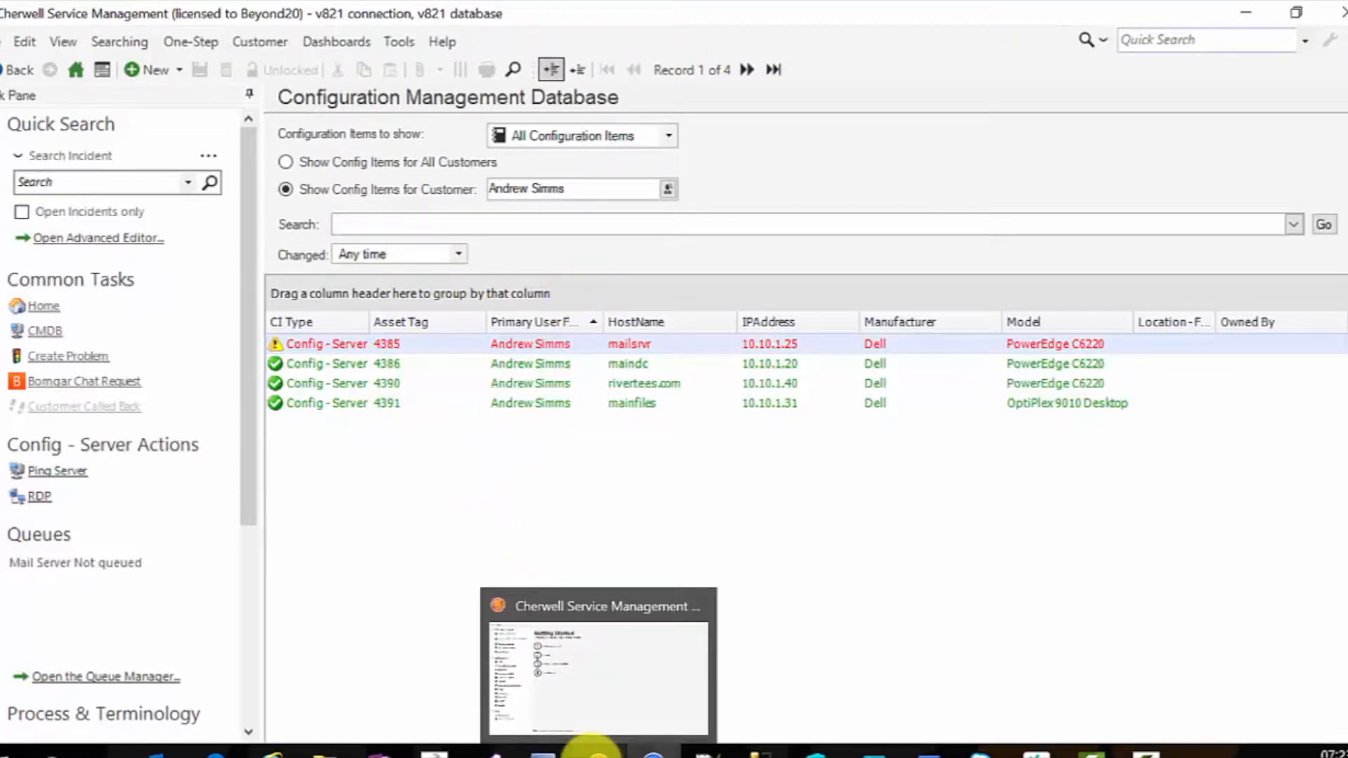
{"action": "left_click", "coordinate": [593, 752]}
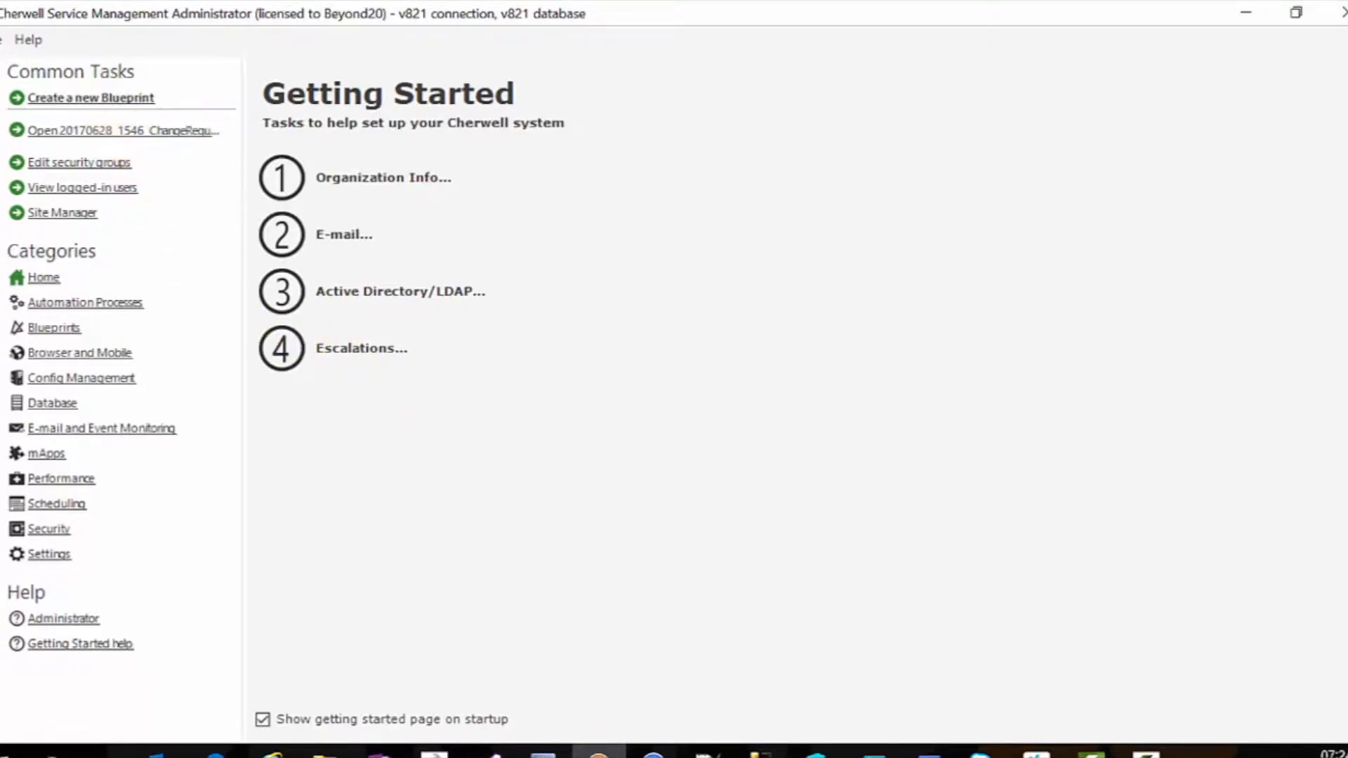
- Create a new blueprint and open the Incident business object's relationships
{"action": "left_click", "coordinate": [98, 99]}
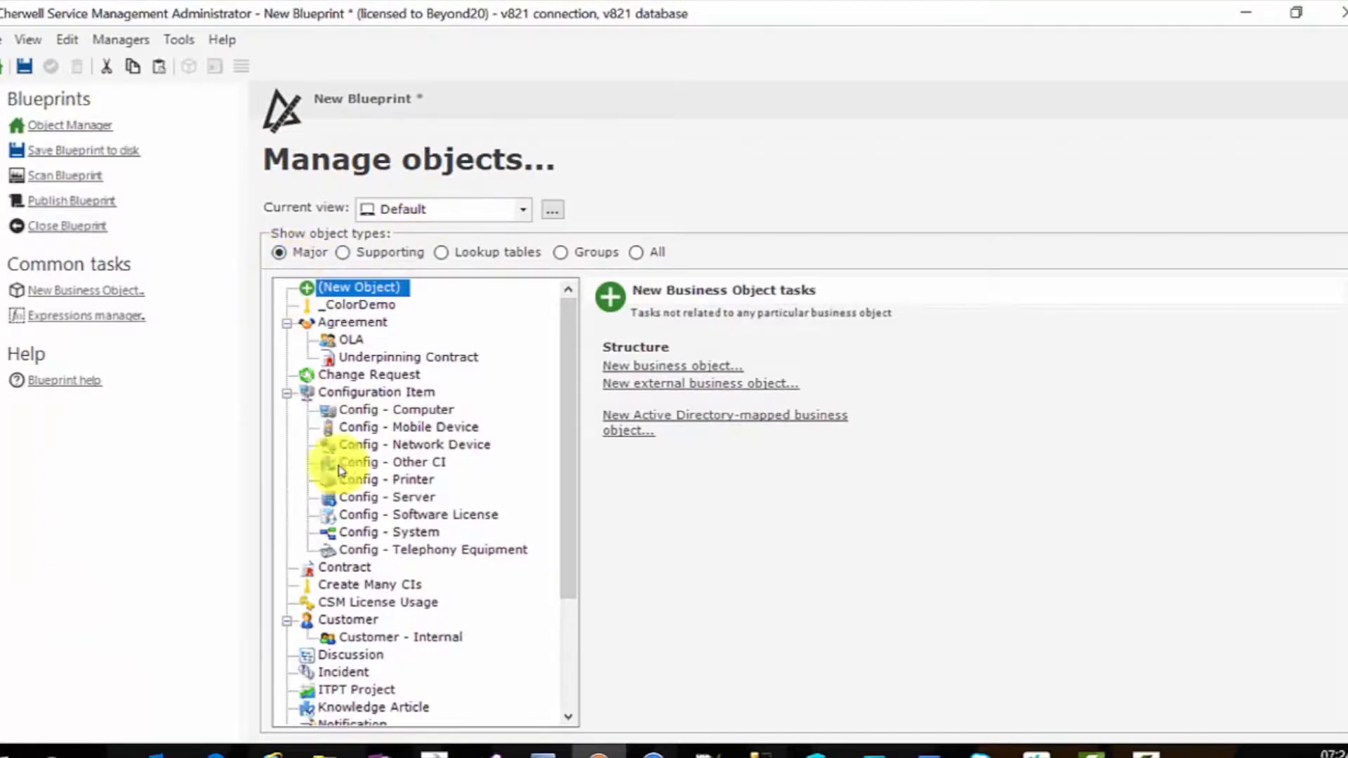
{"action": "scroll", "coordinate": [386, 618], "scroll_direction": "down", "scroll_amount": 1}
{"action": "left_click", "coordinate": [347, 619]}
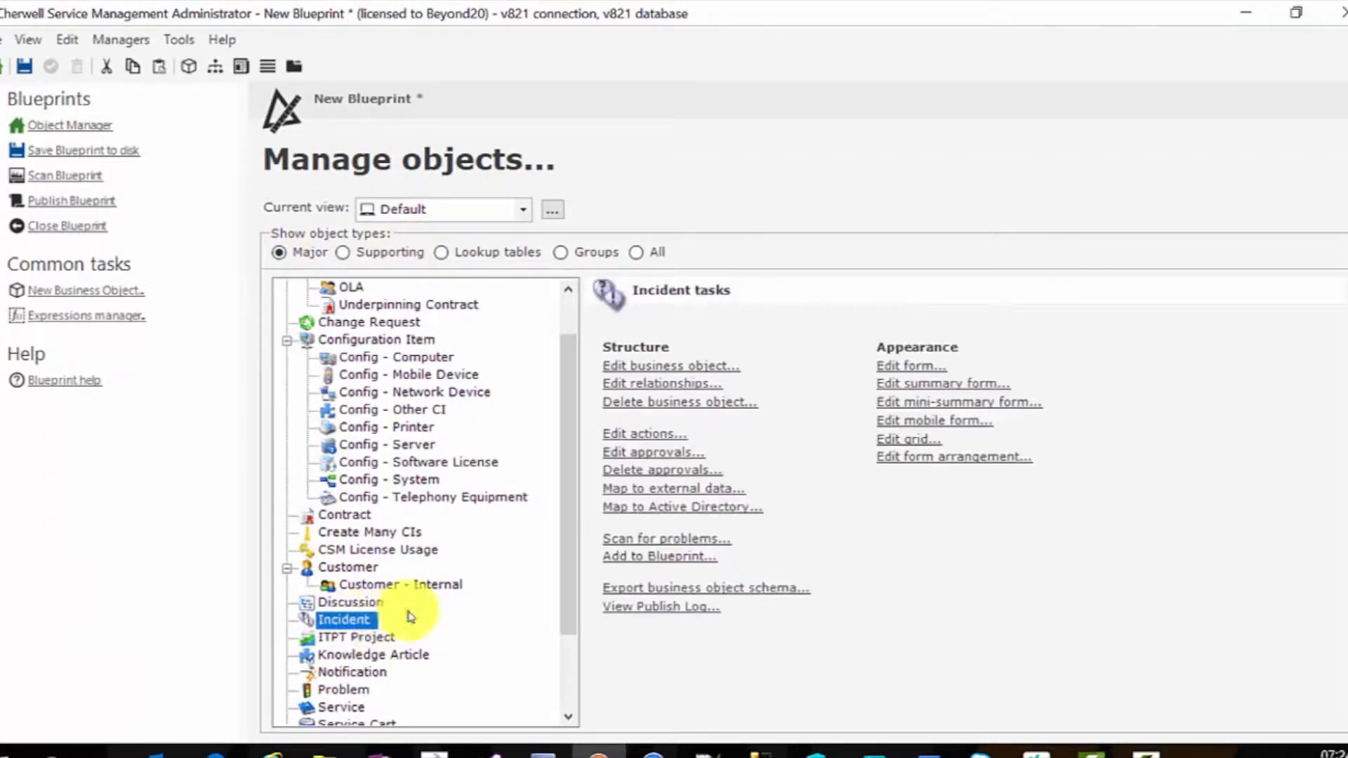
{"action": "left_click", "coordinate": [664, 384]}
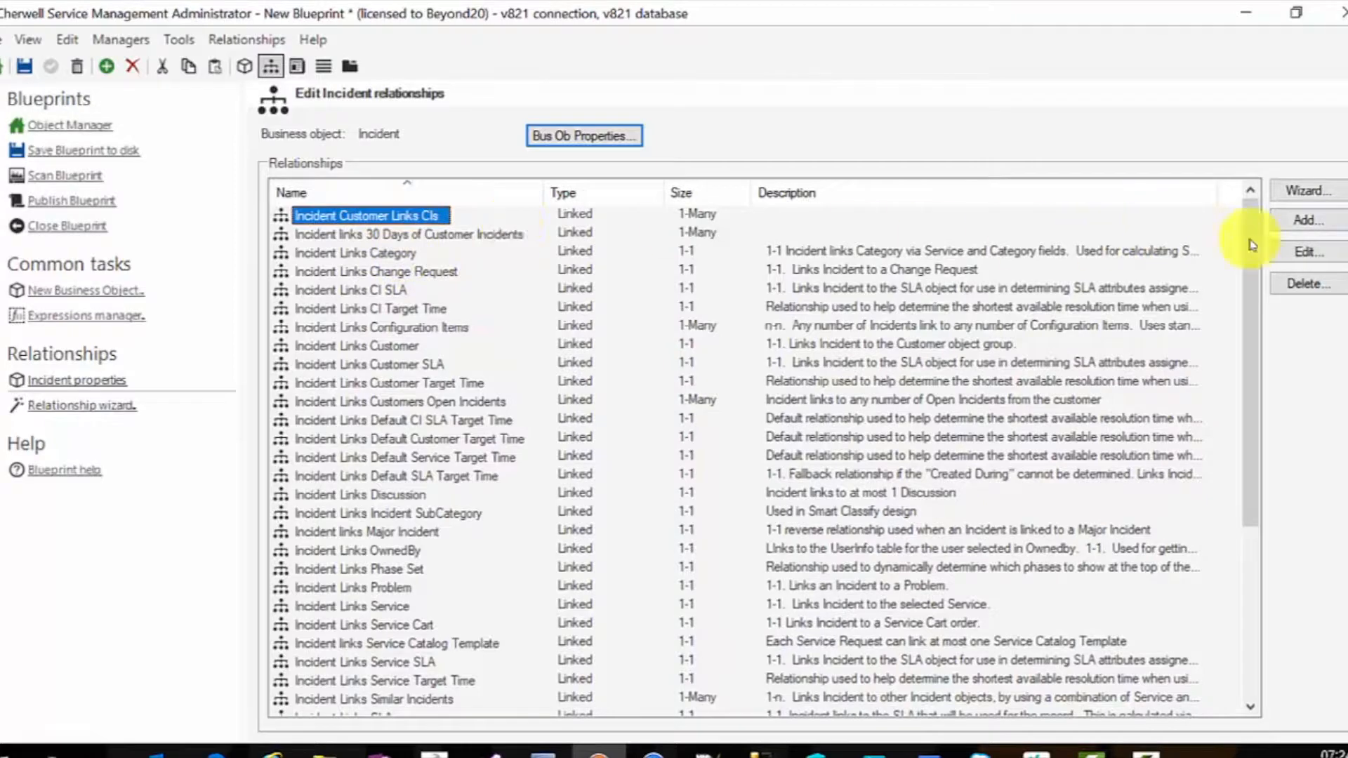
- Review each properties page of the Incident Customer Links CIs relationship, then cancel the dialog
{"action": "left_click", "coordinate": [1294, 259]}
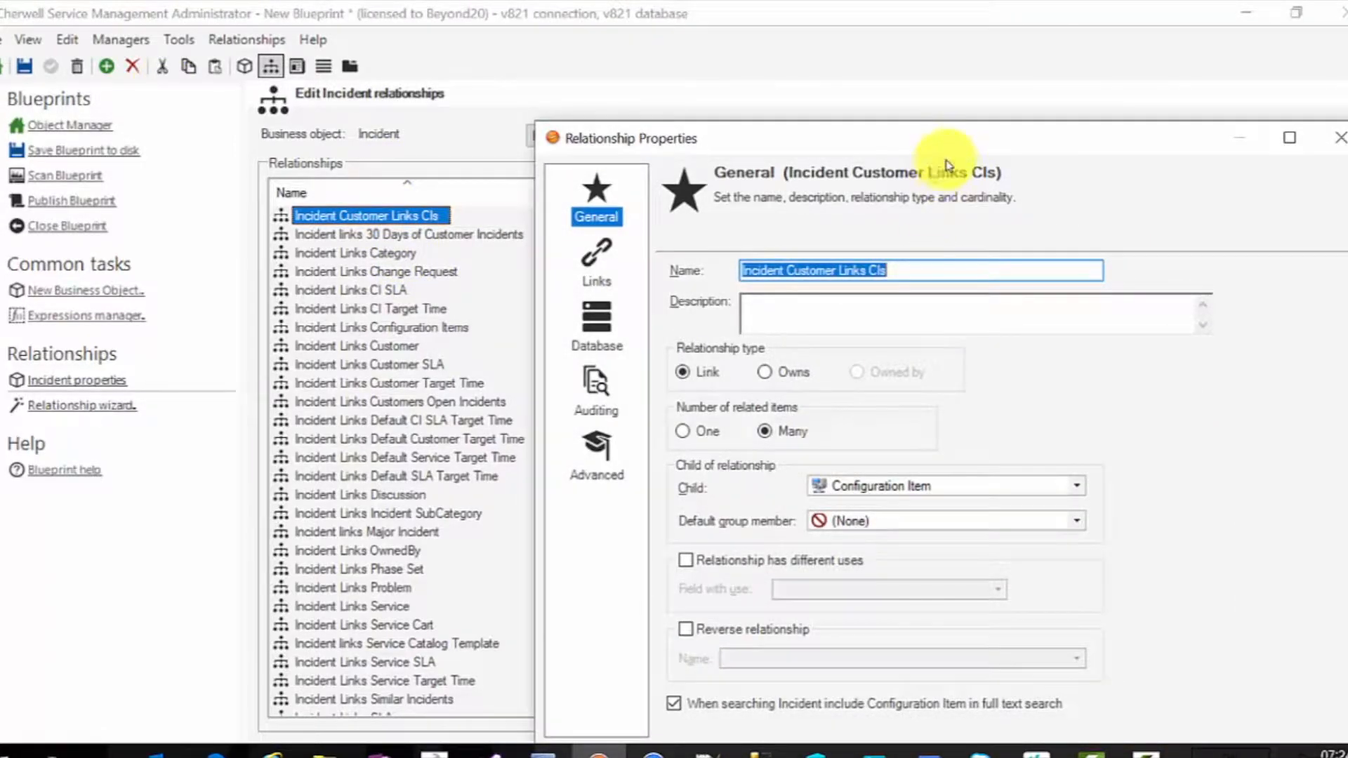
{"action": "left_click_drag", "start_coordinate": [946, 147], "coordinate": [756, 57]}
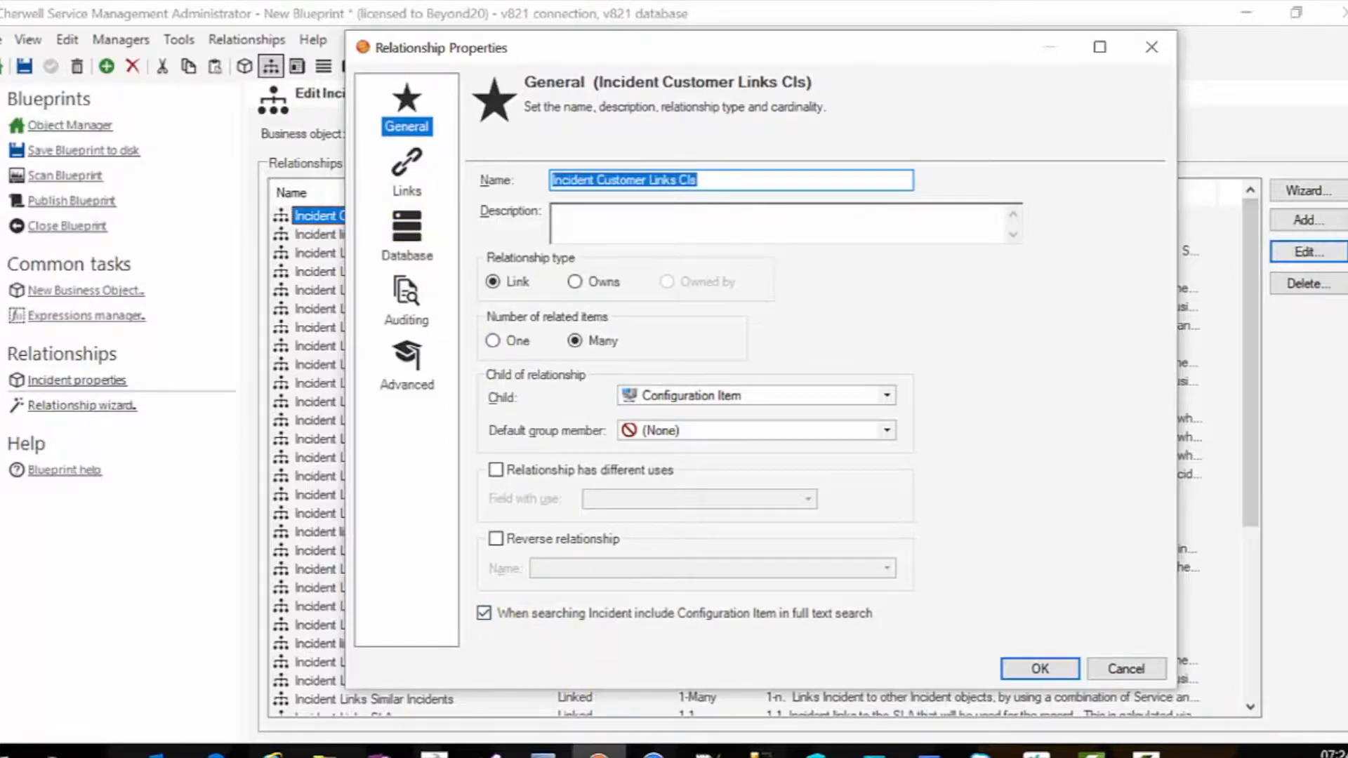
{"action": "left_click", "coordinate": [406, 172]}
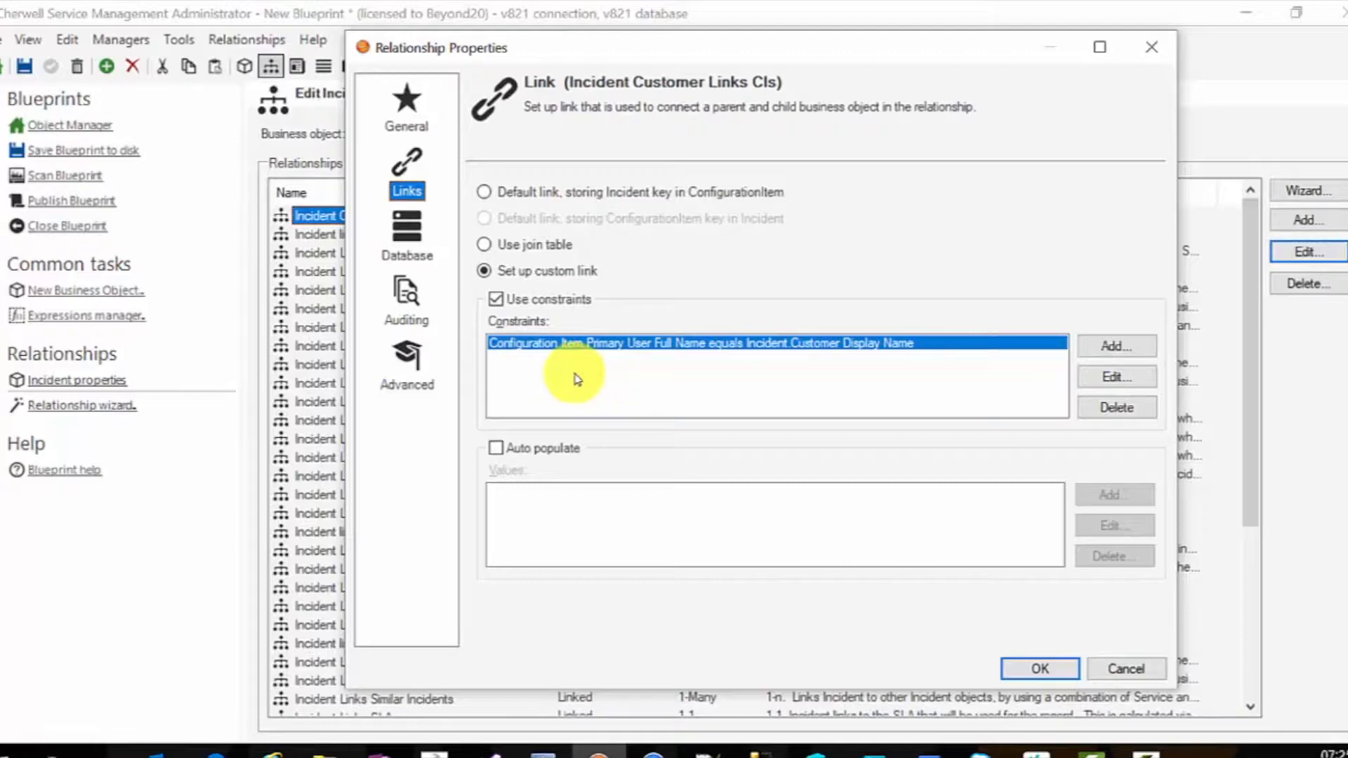
{"action": "left_click", "coordinate": [410, 252]}
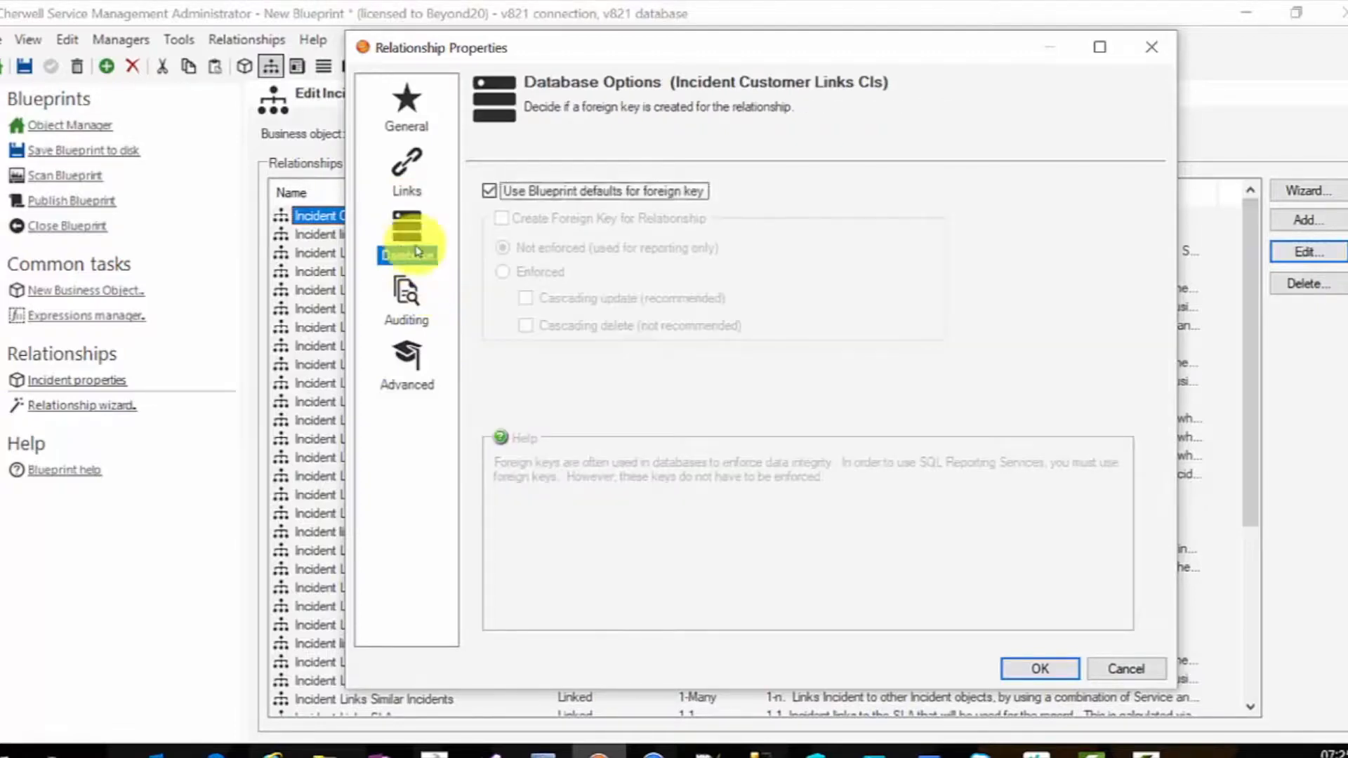
{"action": "left_click", "coordinate": [407, 299]}
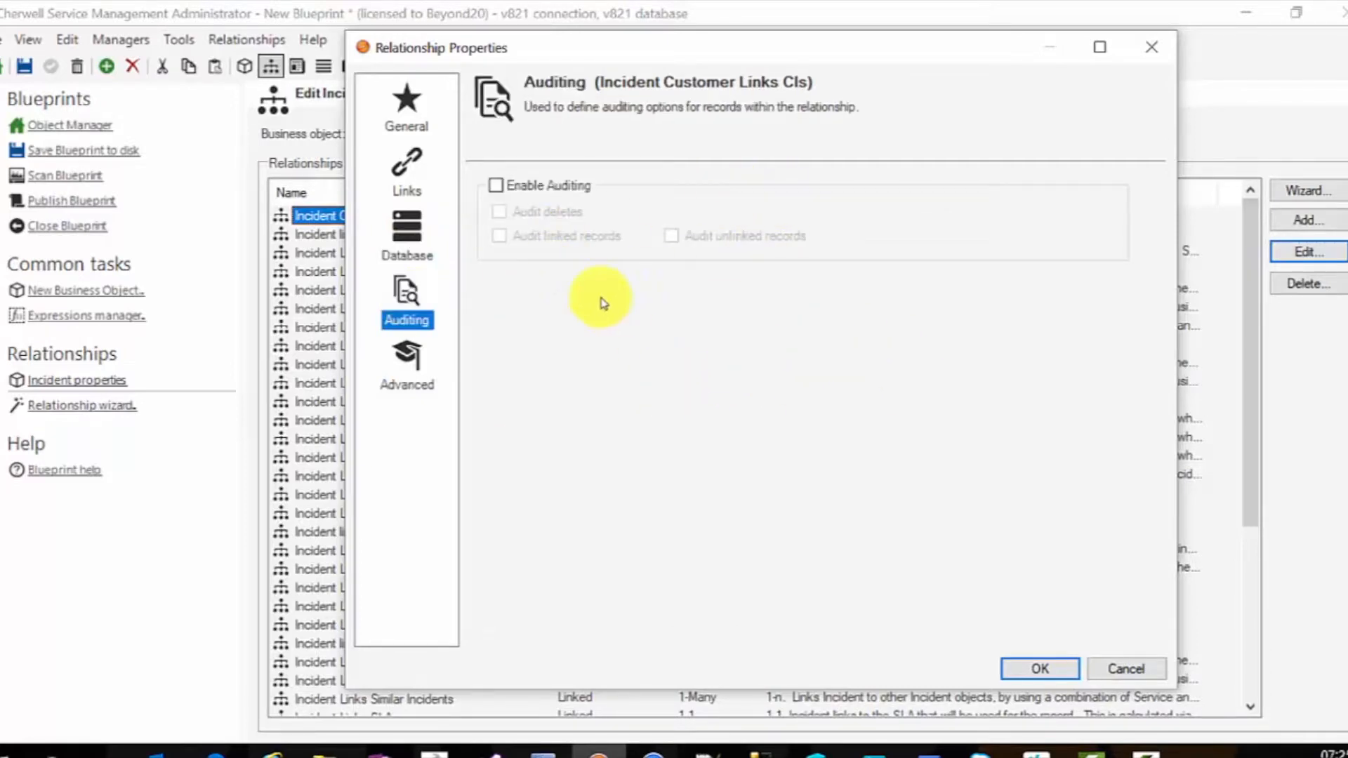
{"action": "left_click", "coordinate": [406, 369]}
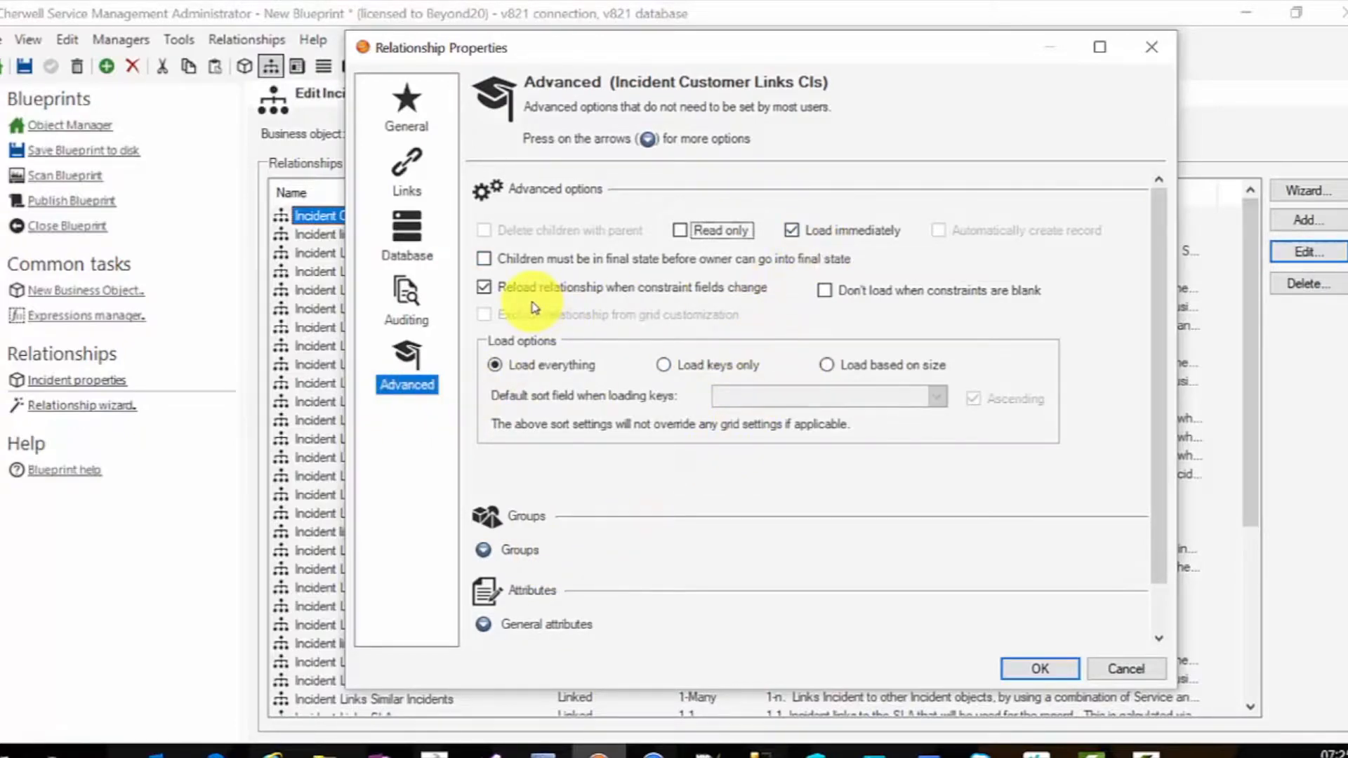
{"action": "left_click", "coordinate": [1127, 668]}
- Open the Incident form editor and the properties of its Customer CIs tab
{"action": "left_click", "coordinate": [350, 66]}
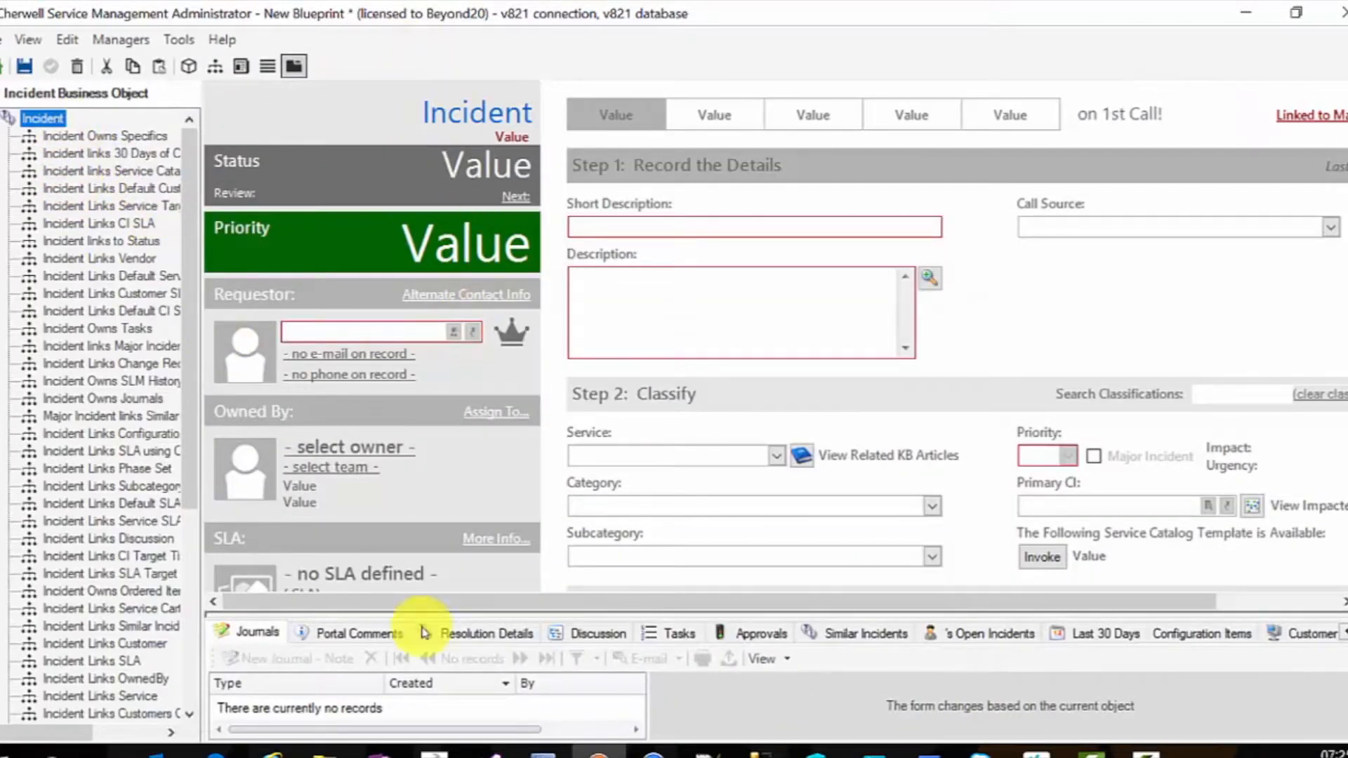
{"action": "left_click", "coordinate": [1308, 634]}
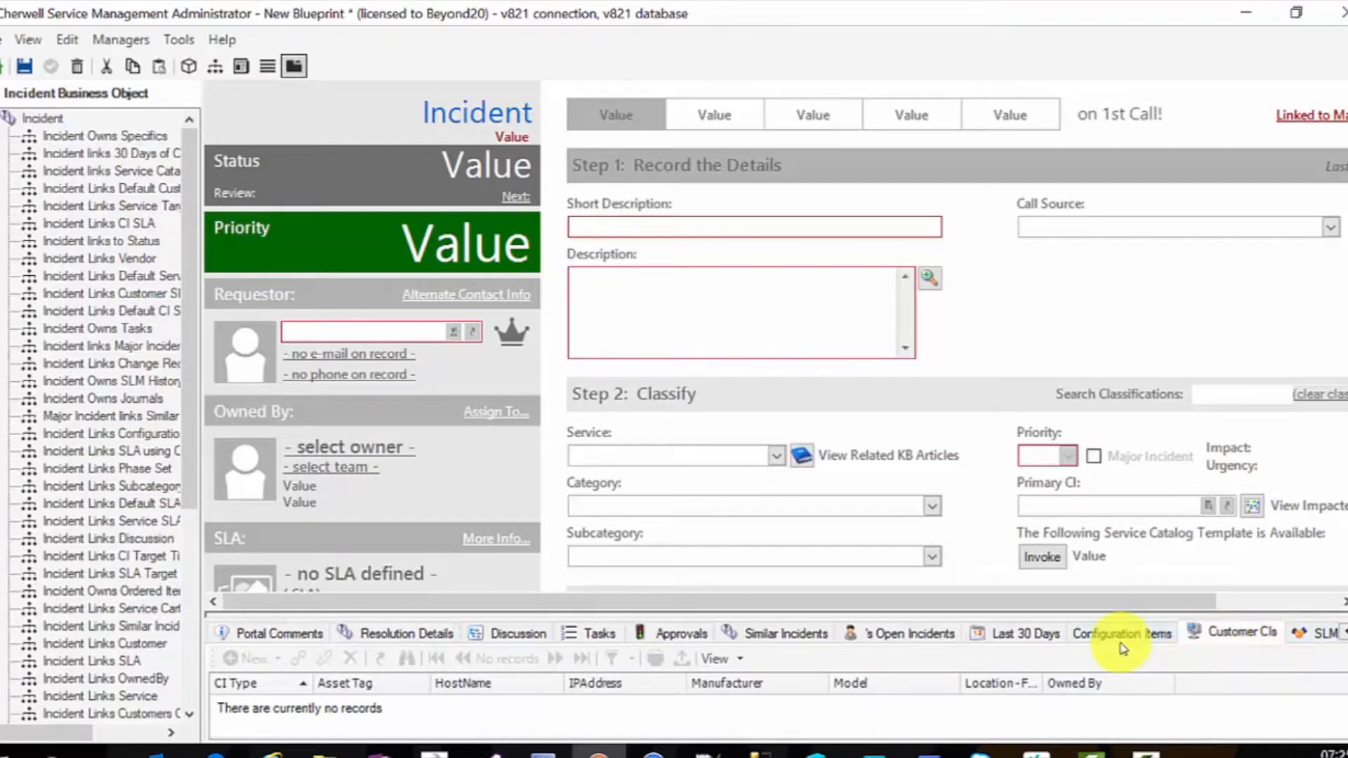
{"action": "right_click", "coordinate": [1220, 635]}
{"action": "left_click", "coordinate": [365, 472]}
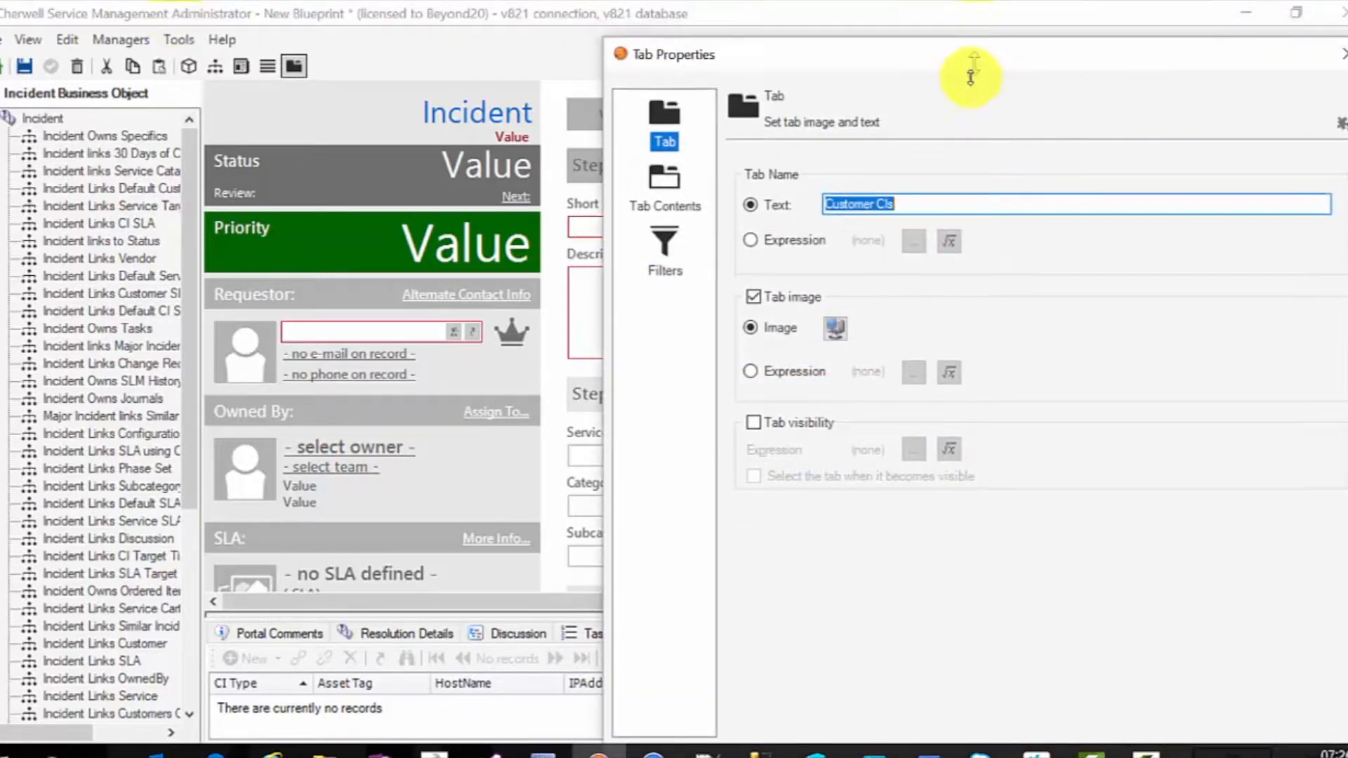
{"action": "left_click_drag", "start_coordinate": [967, 55], "coordinate": [812, 44]}
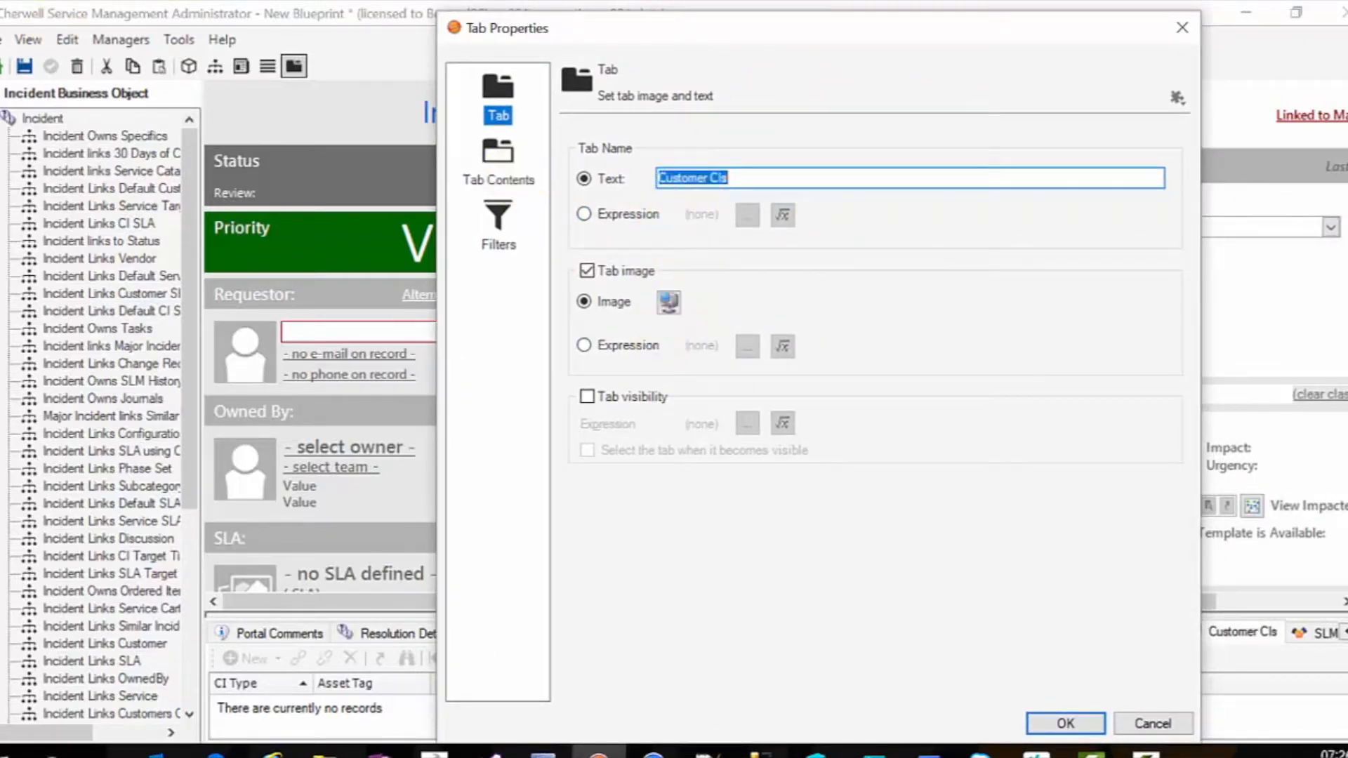
- Hide the New and Delete toolbar buttons in the Customer CIs tab's contents and apply
{"action": "left_click", "coordinate": [500, 184]}
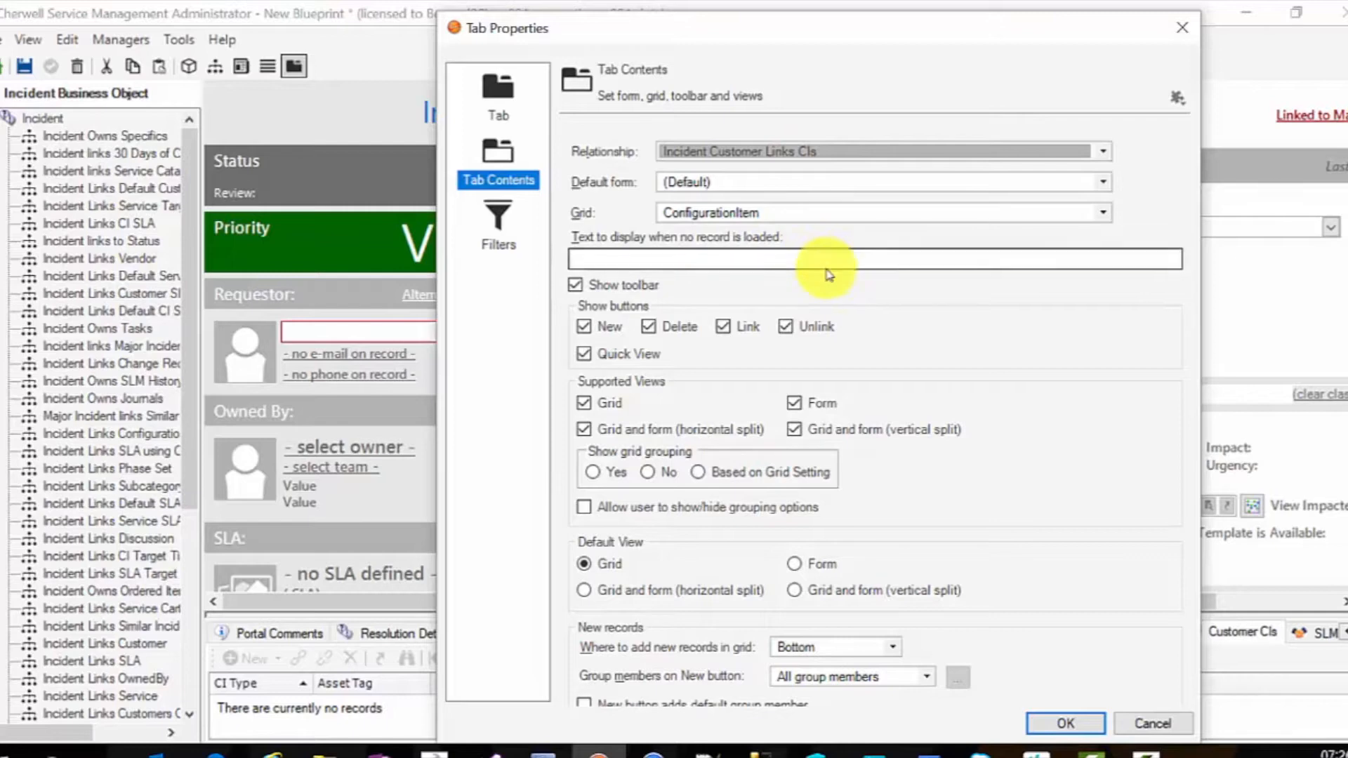
{"action": "left_click", "coordinate": [585, 330]}
{"action": "left_click", "coordinate": [648, 326]}
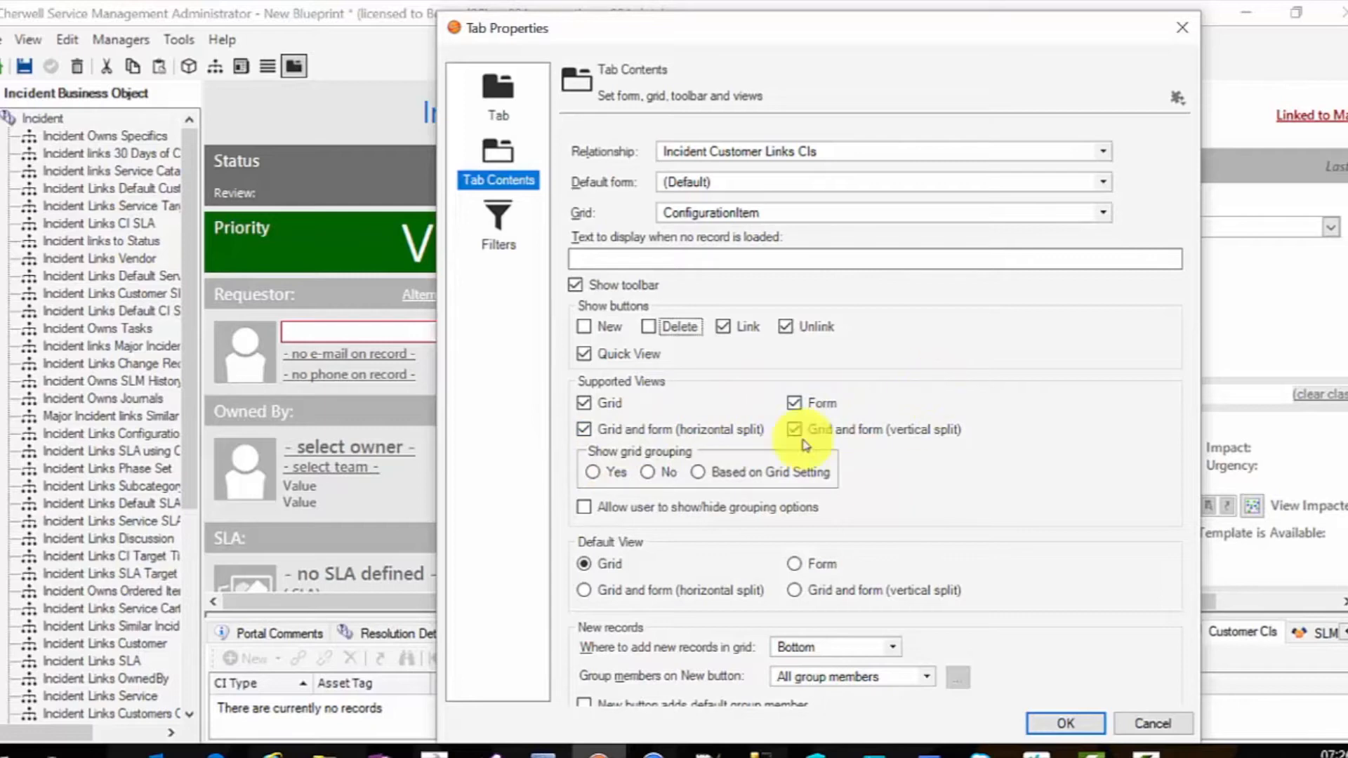
{"action": "left_click", "coordinate": [514, 239]}
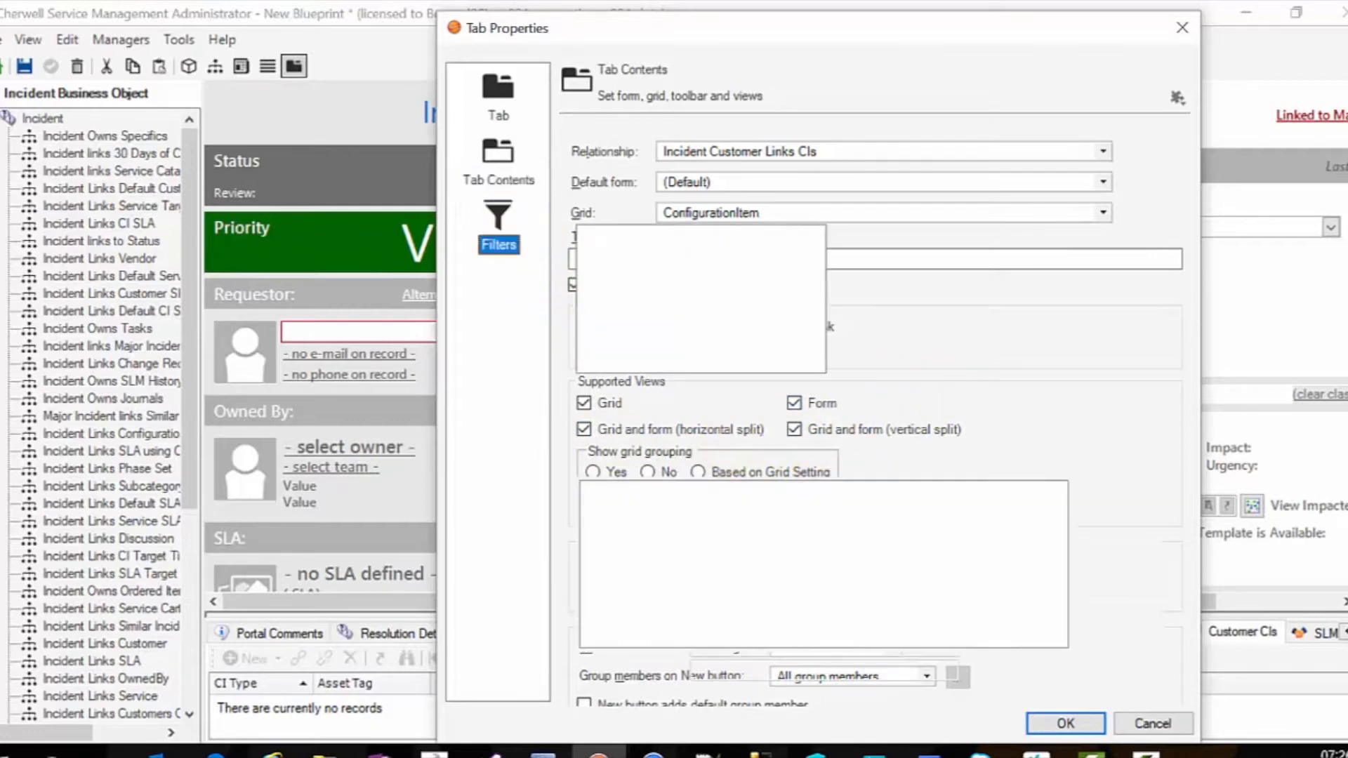
{"action": "left_click", "coordinate": [1084, 726]}
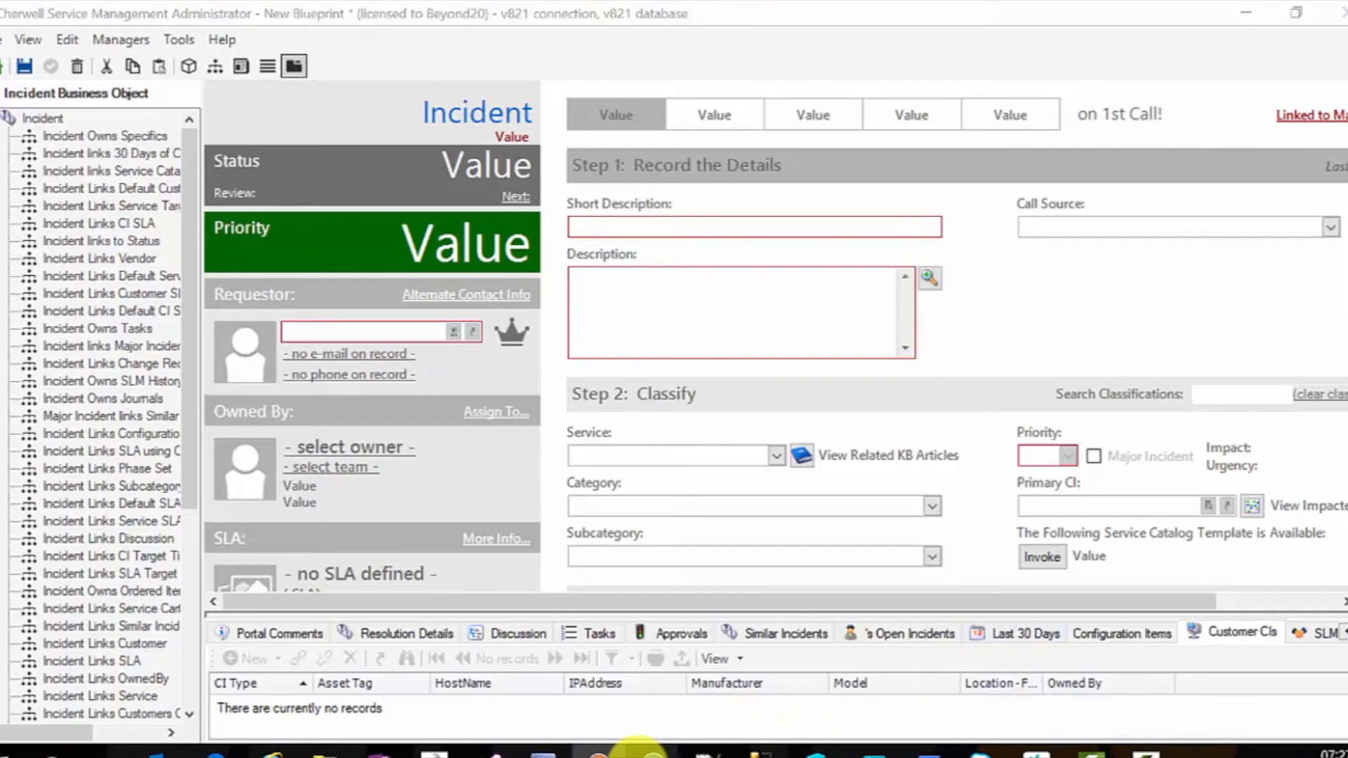
- Switch back to the Cherwell Service Management client
{"action": "left_click", "coordinate": [639, 751]}
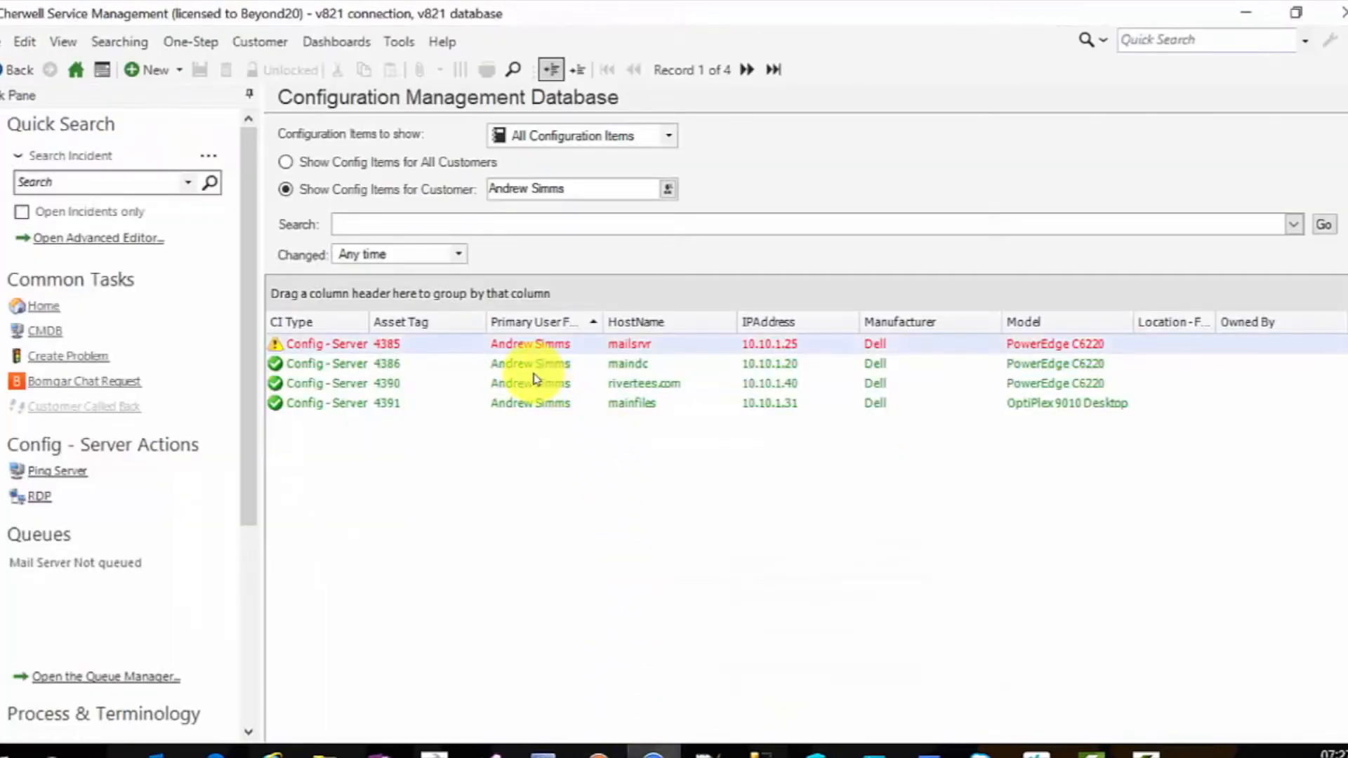